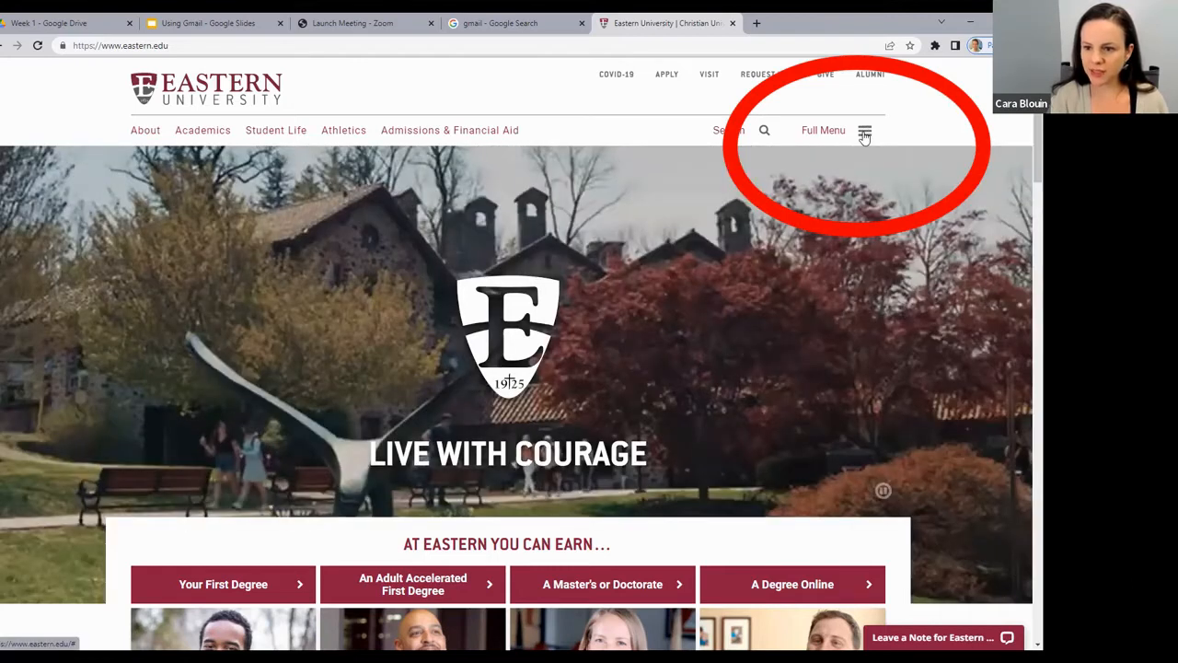
# Go to the Current Students page of the Eastern University website and open Webmail from there.
pyautogui.click(865, 134)
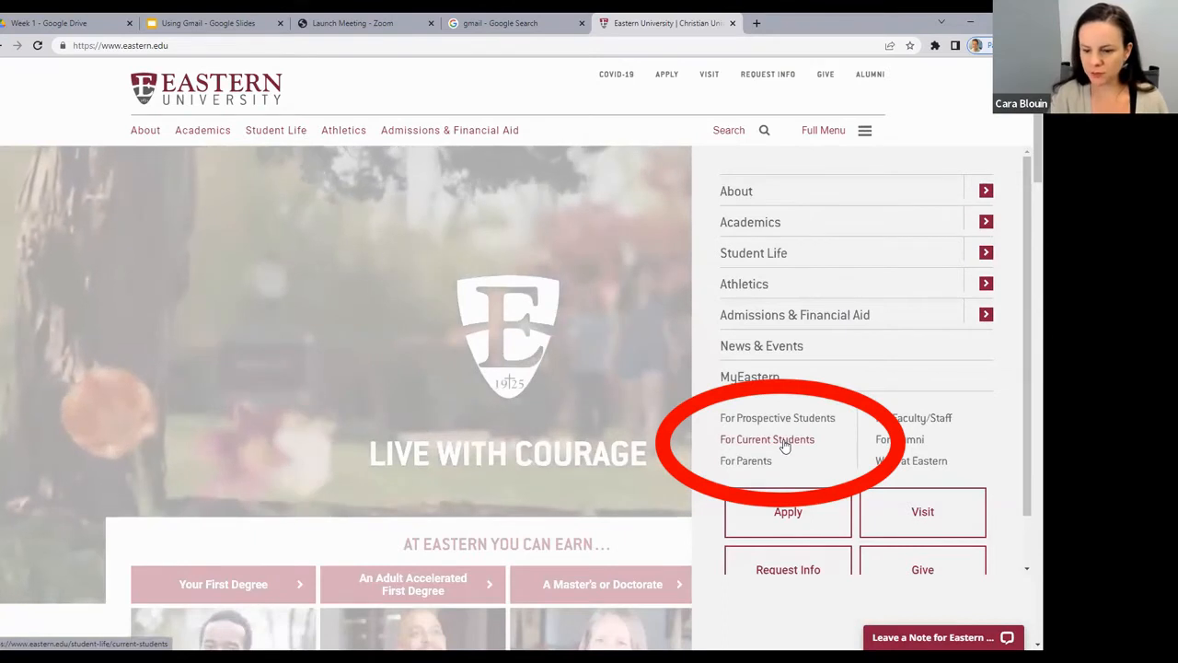
pyautogui.click(784, 441)
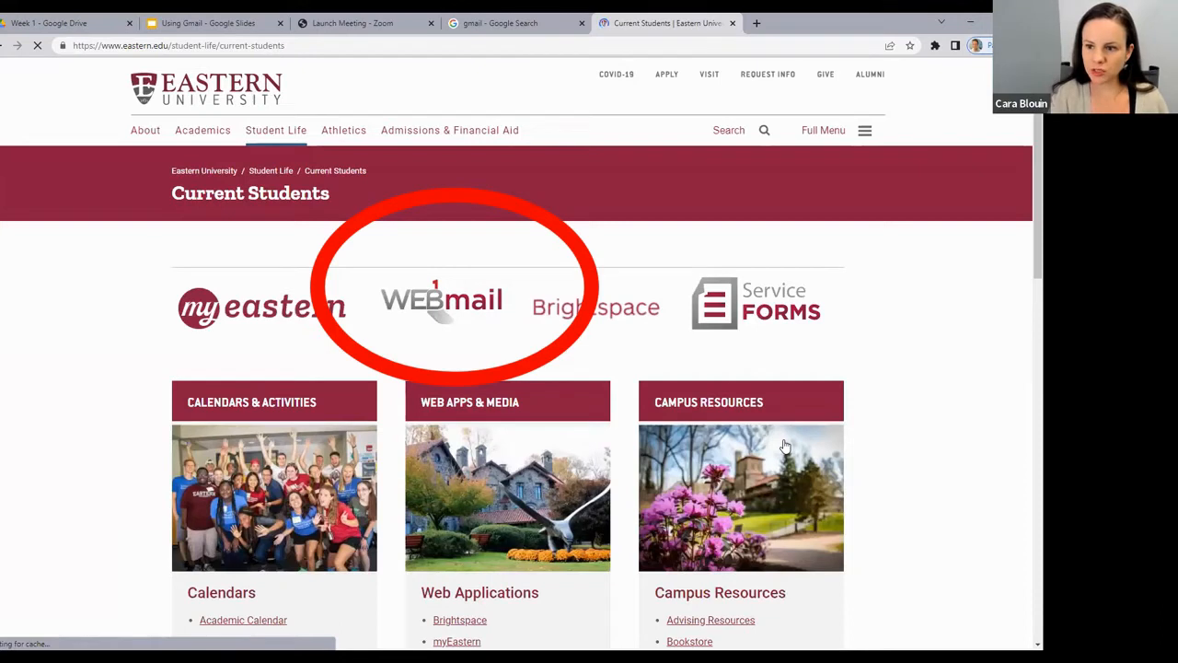
pyautogui.click(429, 304)
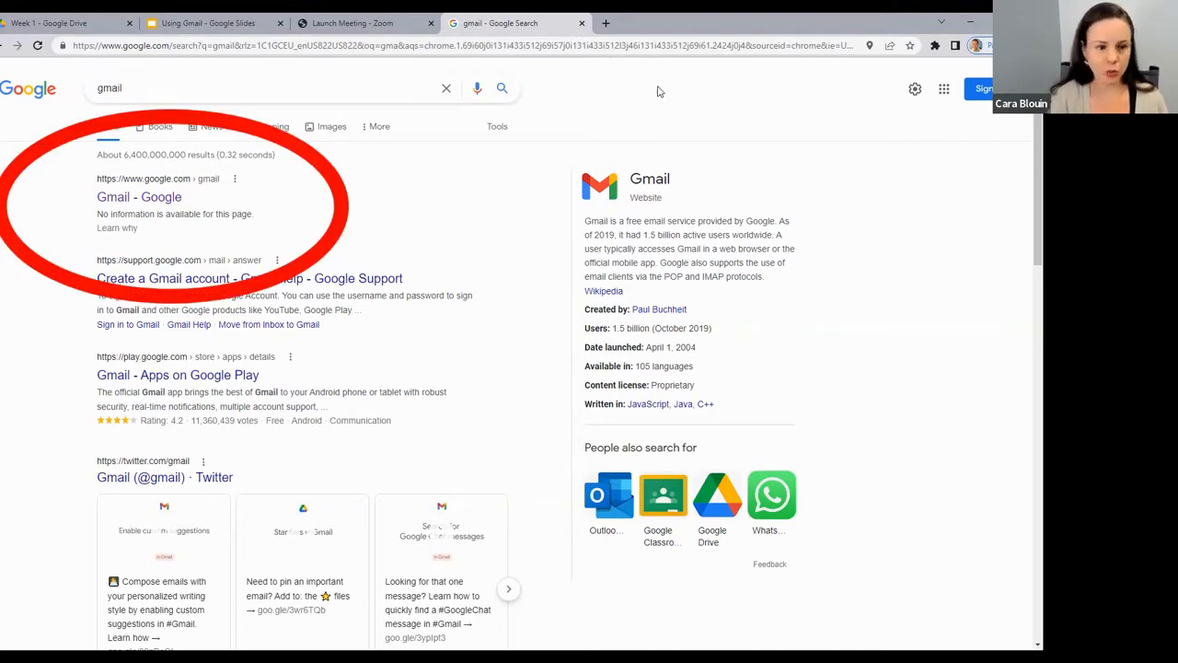
# Open Gmail from the Google search results and choose the eastern.edu account for signing in.
pyautogui.click(140, 198)
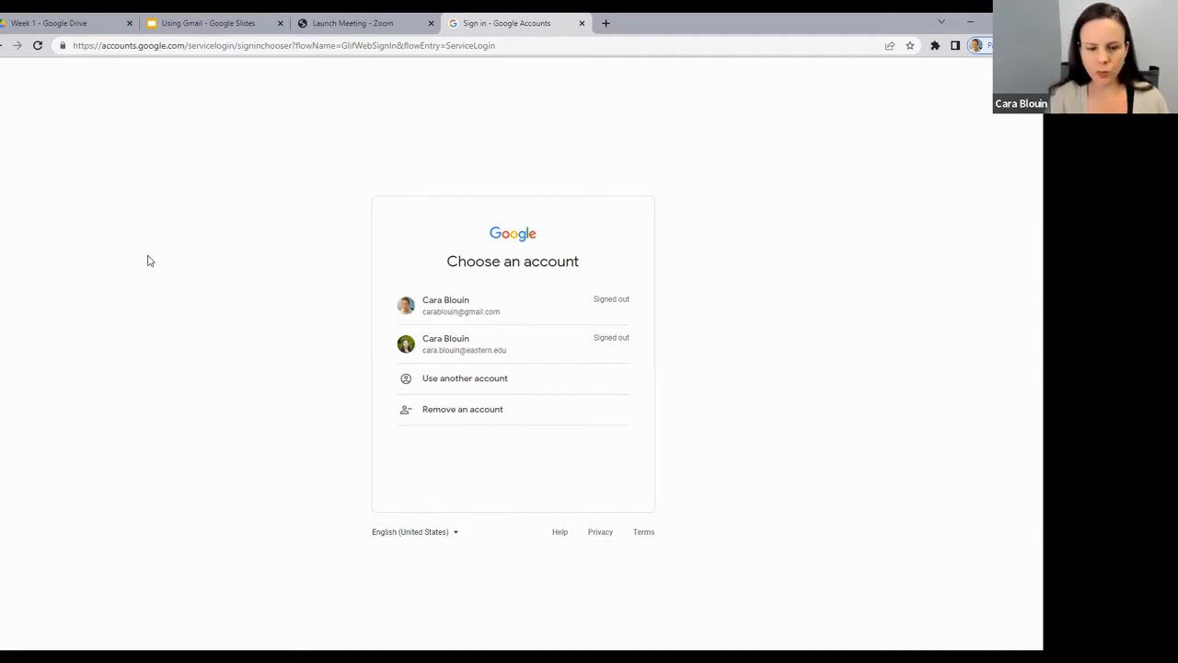
pyautogui.click(459, 345)
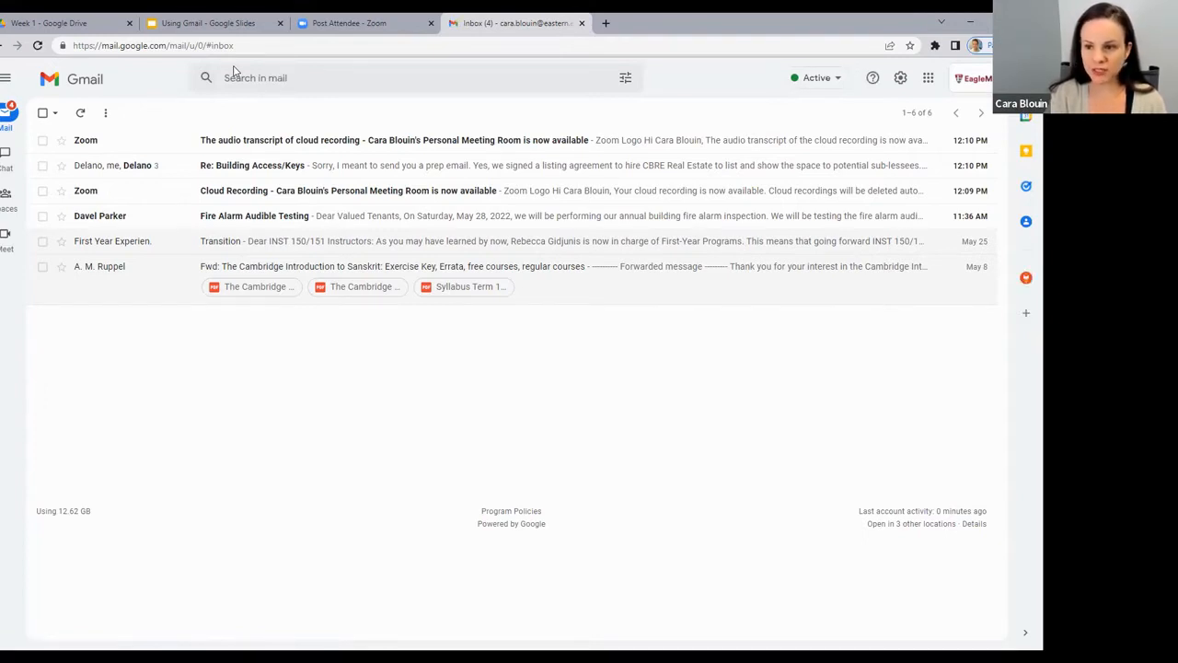
# Search the web for "eastern university password reset" in a new tab and open "Setting Up and Changing Your Eastern Password".
pyautogui.click(605, 23)
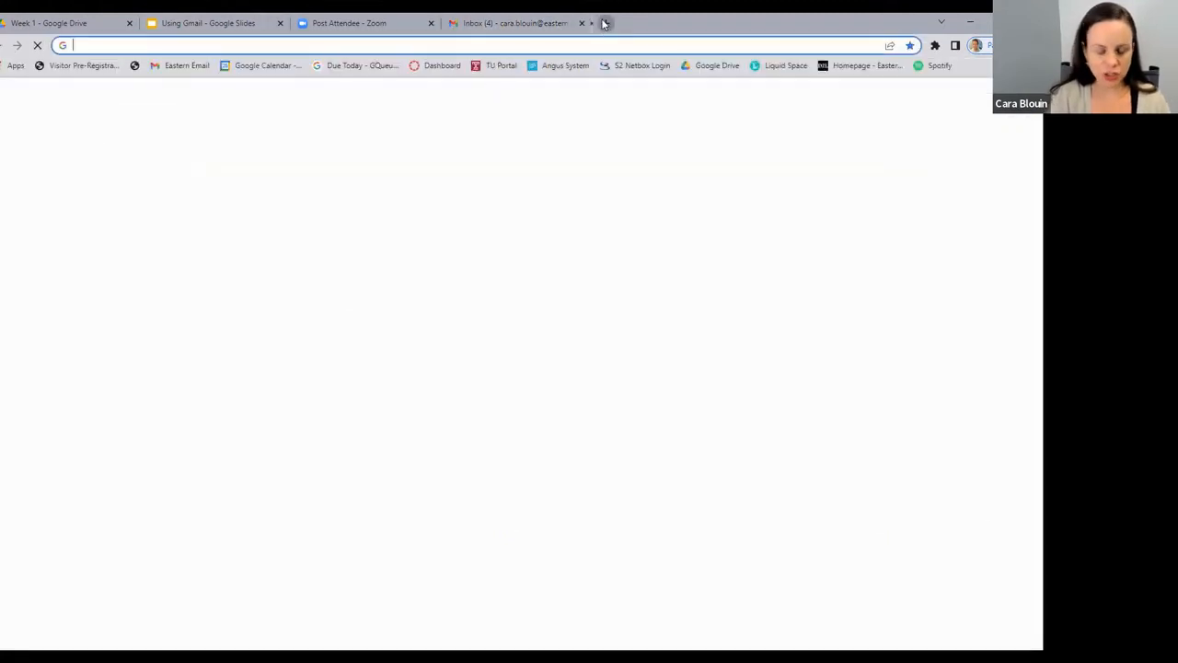
pyautogui.write('eastern u')
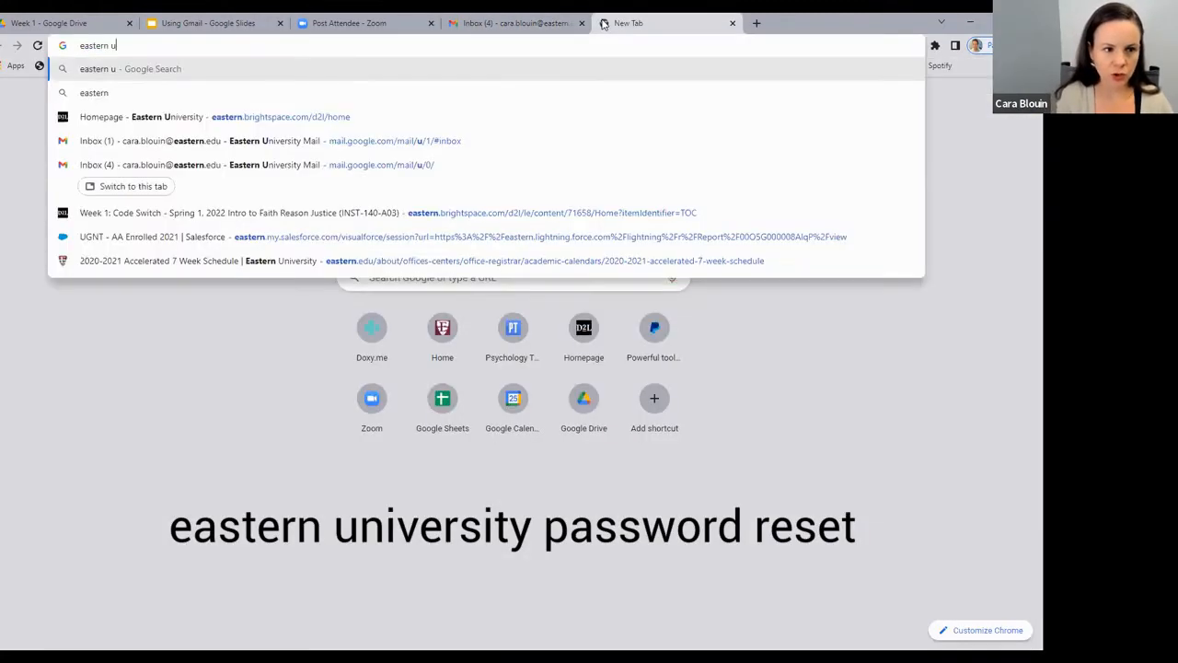
pyautogui.write('n iversi')
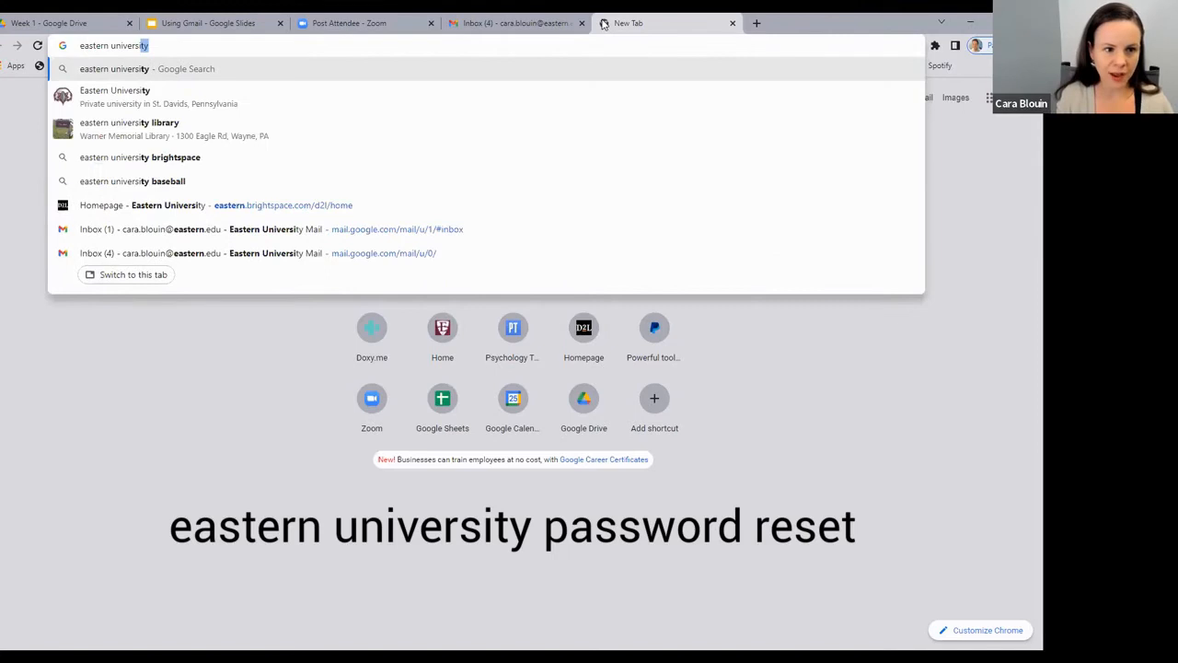
pyautogui.write('ty passs')
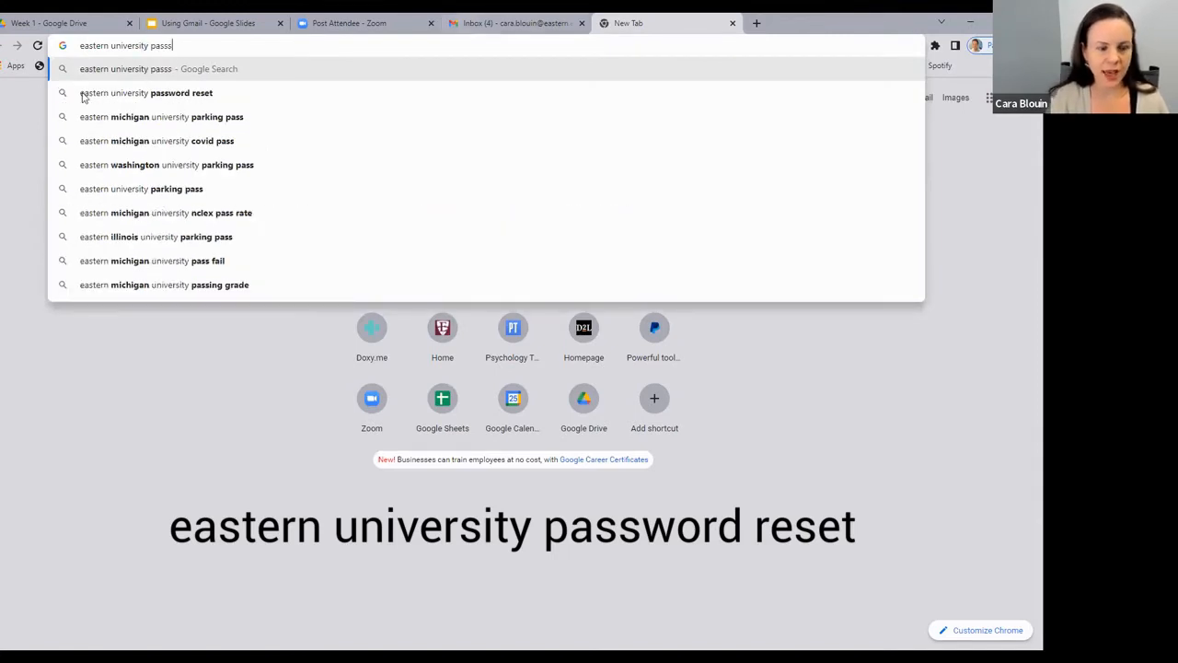
pyautogui.click(82, 95)
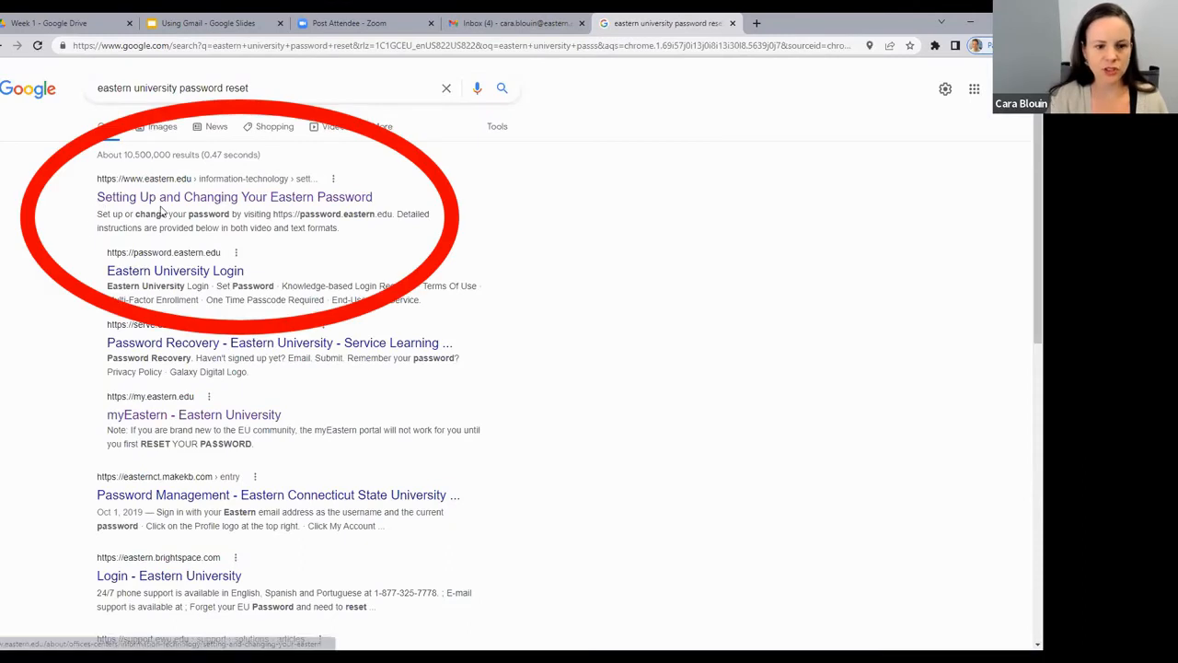
pyautogui.click(223, 199)
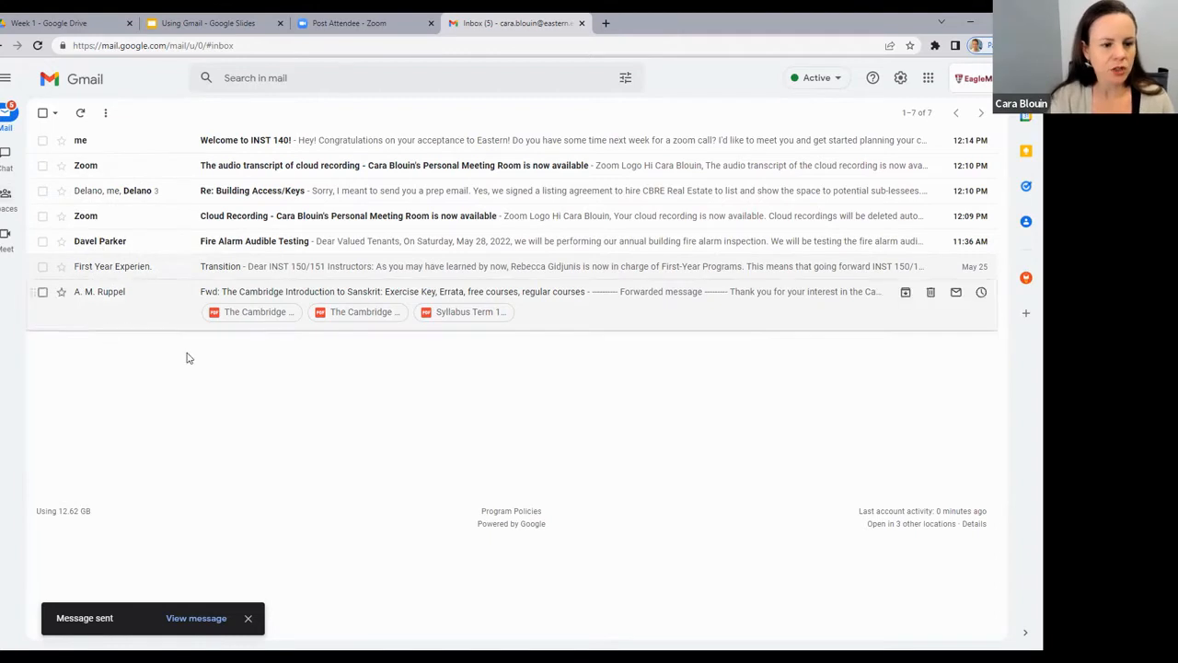
# Open the "Welcome to INST 140!" email in the Gmail inbox to read it.
pyautogui.moveTo(70, 147)
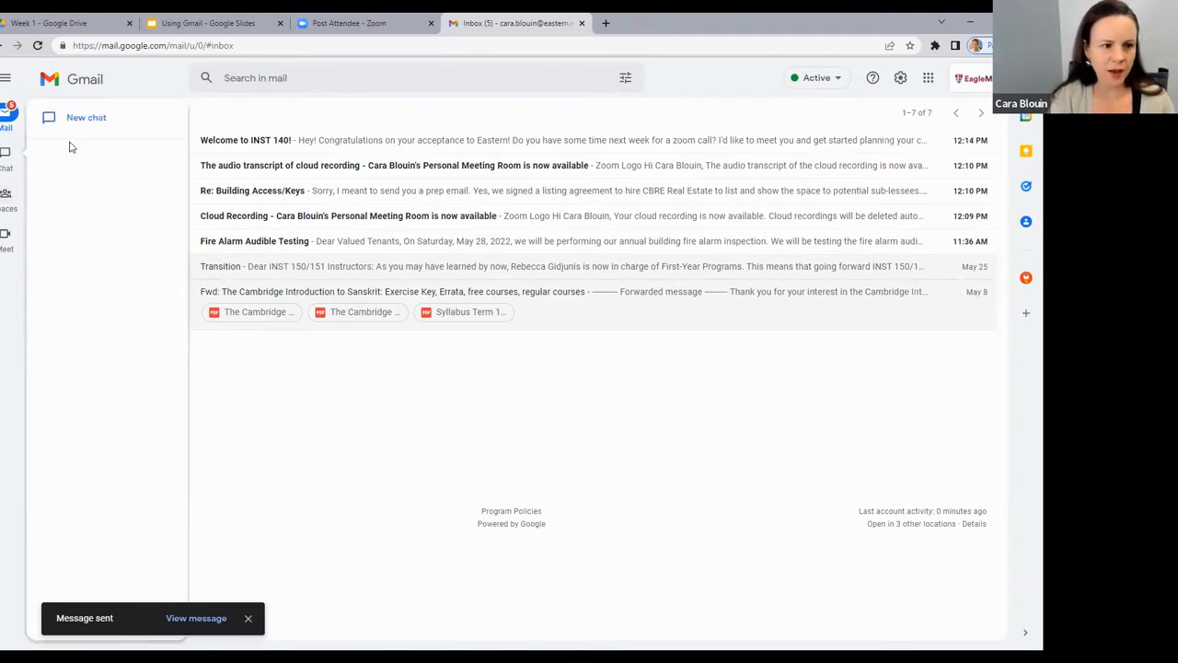
pyautogui.click(225, 144)
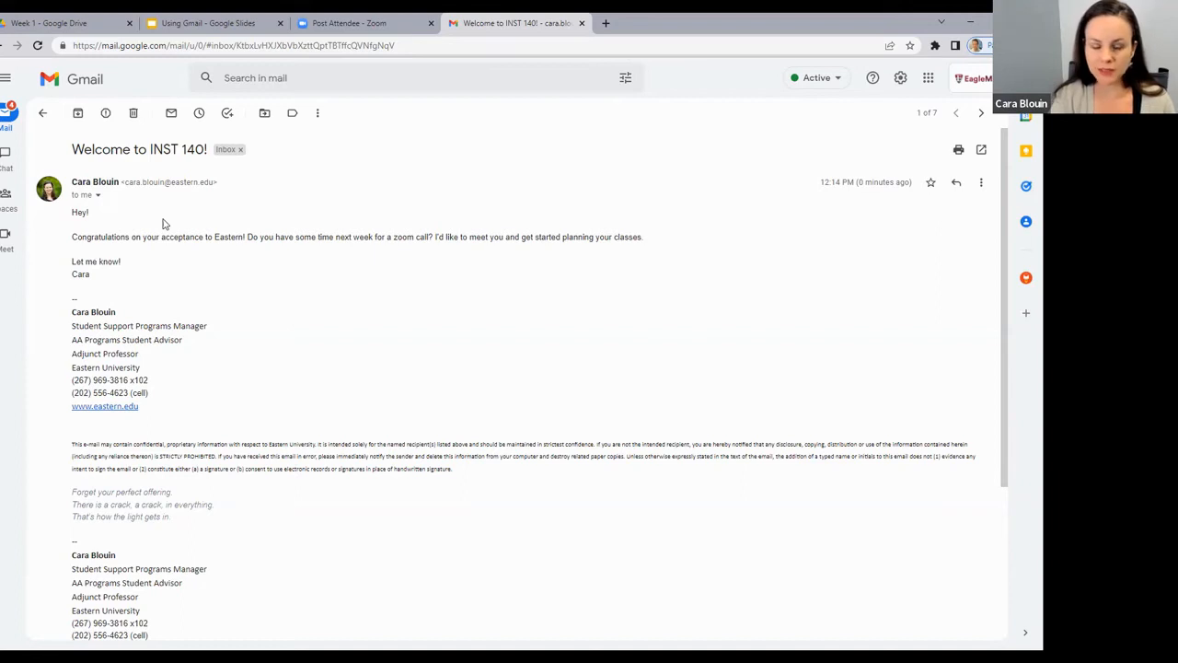
pyautogui.click(45, 116)
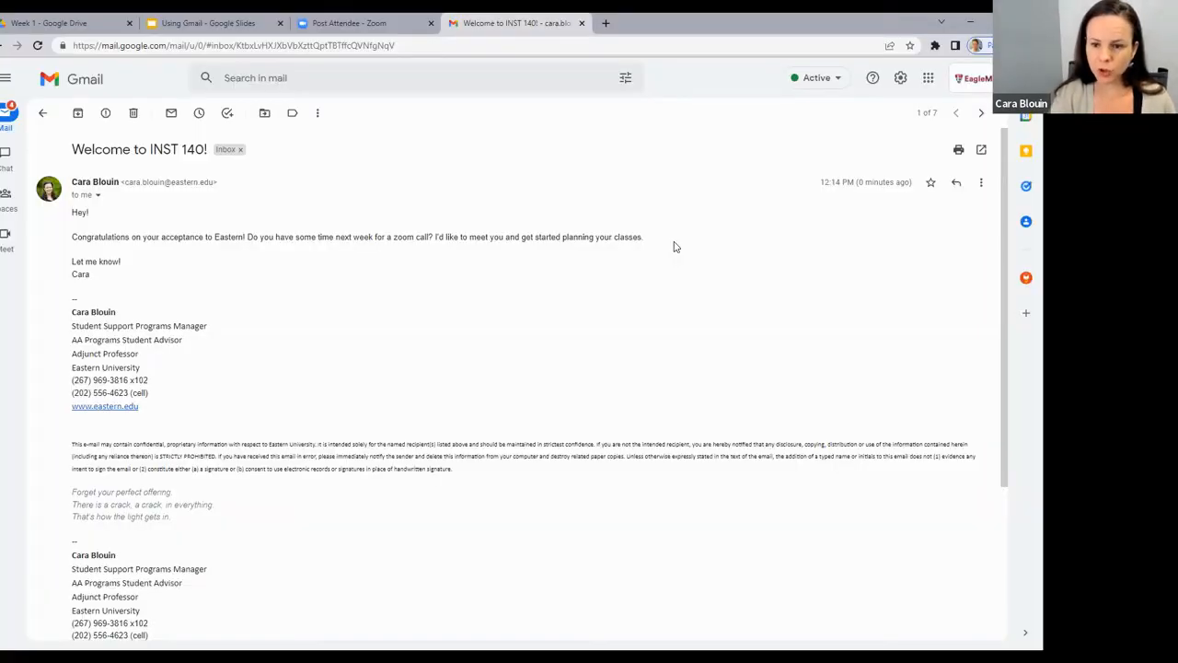
# Reply to the sender of the "Welcome to INST 140!" email with "Thank you!" and send it.
pyautogui.click(958, 185)
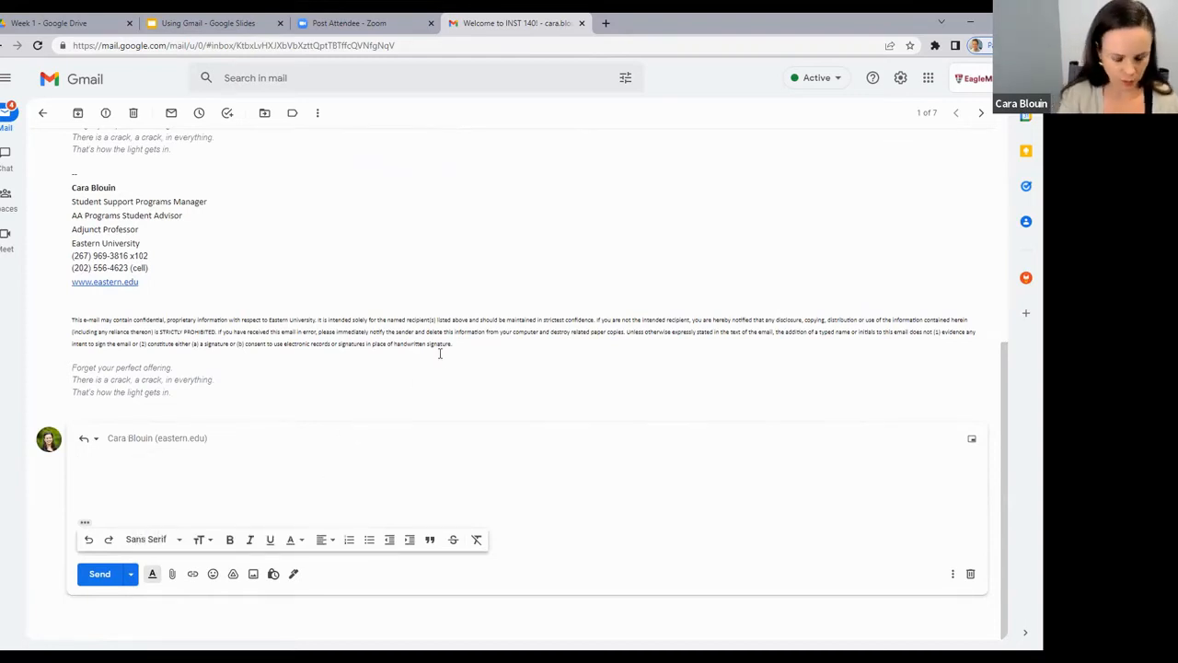
pyautogui.write('Thank you!')
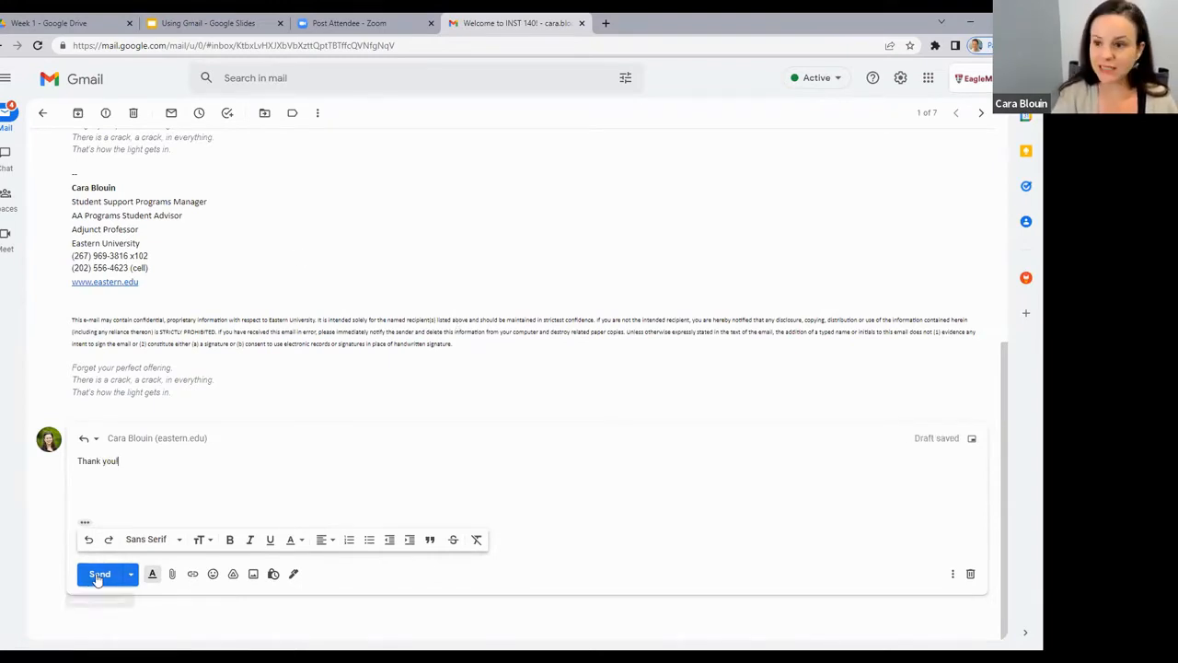
pyautogui.click(97, 577)
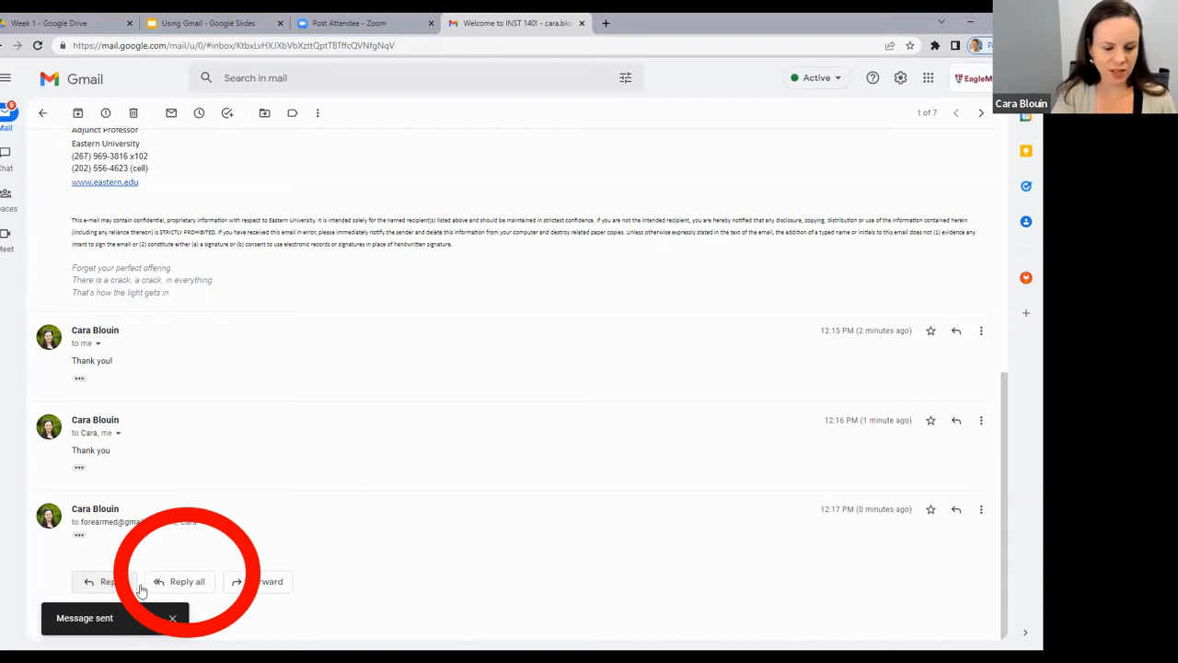
# Reply to all recipients of the latest message in the conversation with "Thank you!" and send it.
pyautogui.click(193, 583)
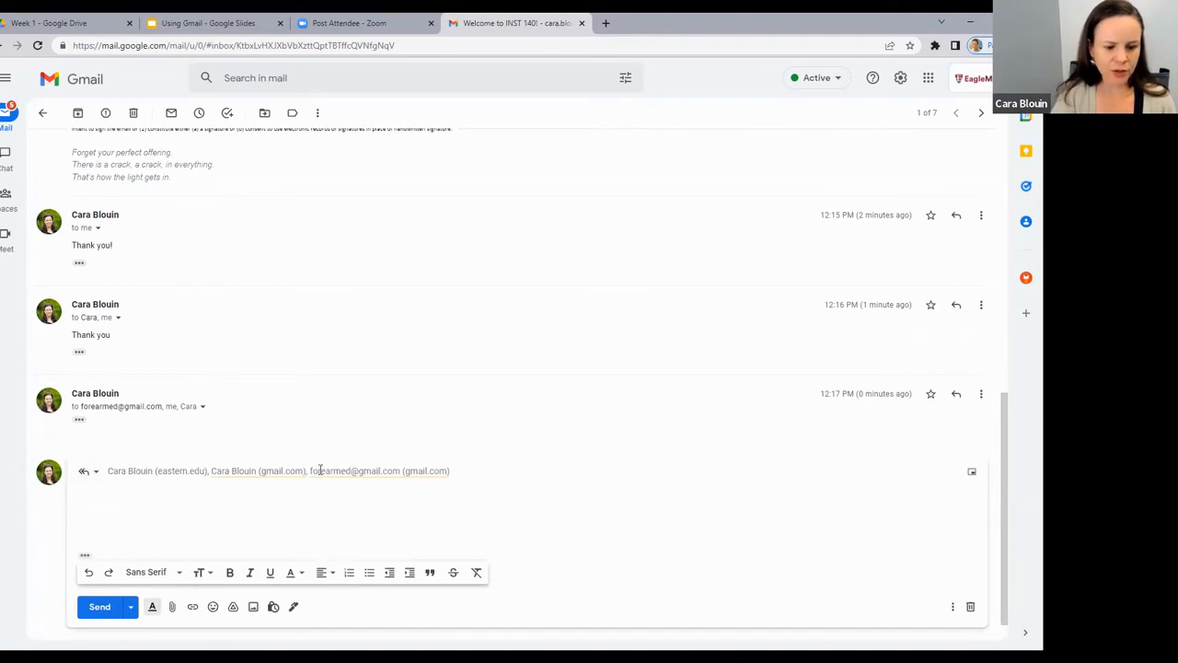
pyautogui.write('Thank you!')
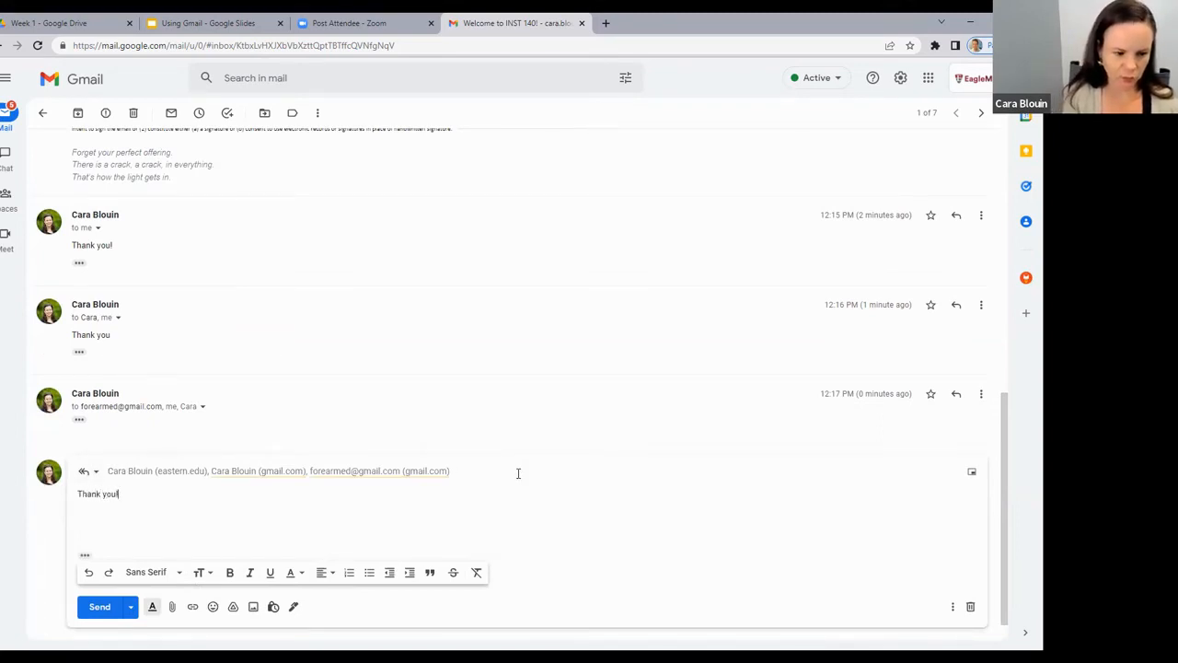
pyautogui.click(99, 608)
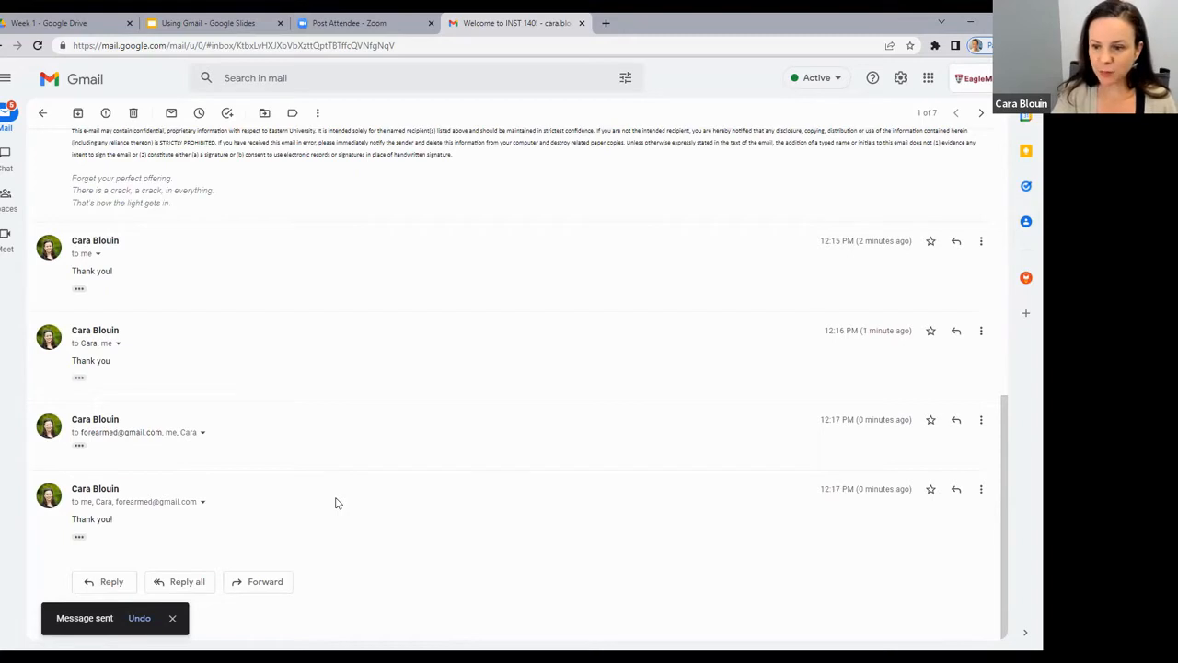
# Forward the latest "Thank you!" message to the account's own eastern.edu address.
pyautogui.click(265, 584)
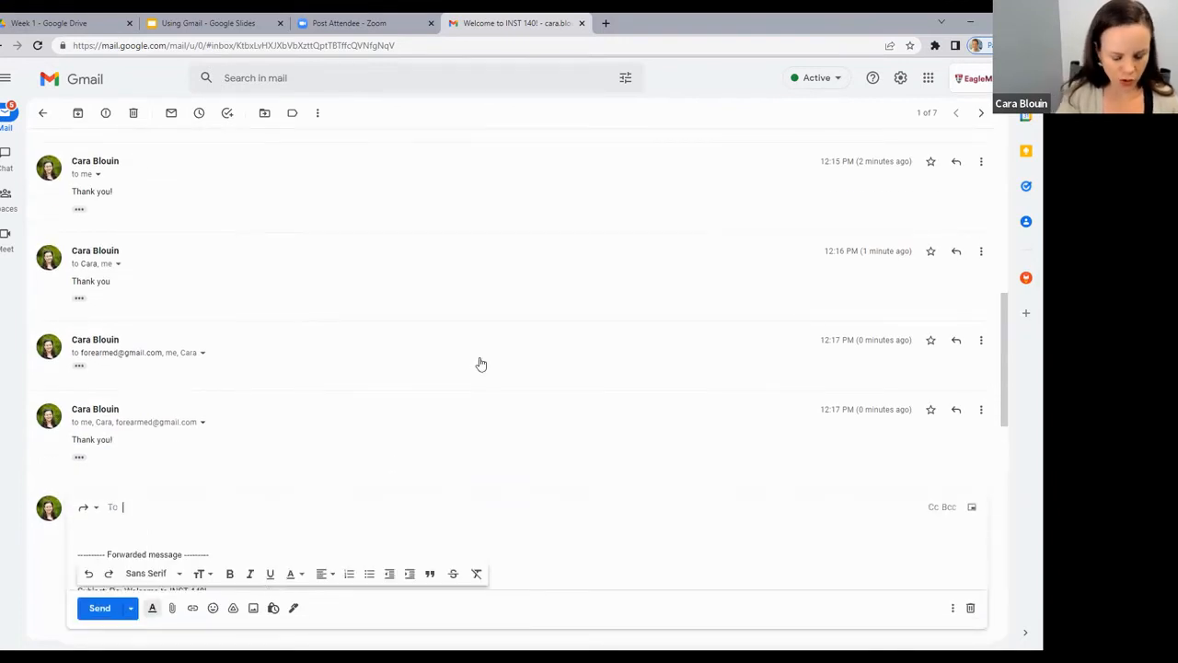
pyautogui.write('cara')
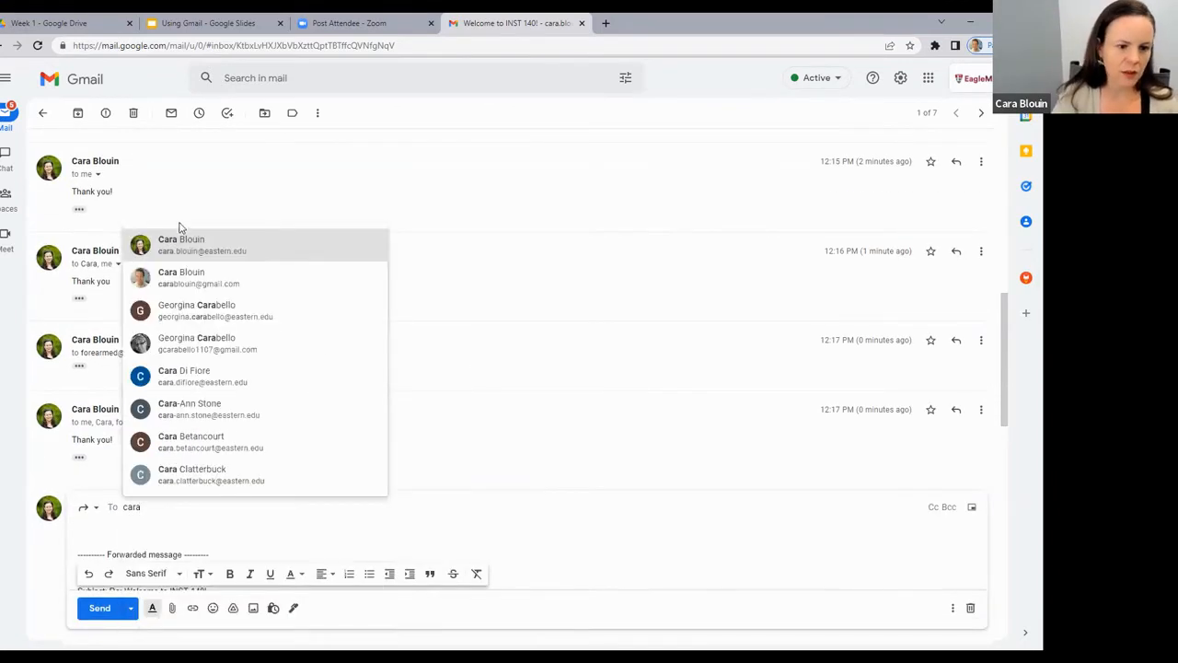
pyautogui.click(180, 247)
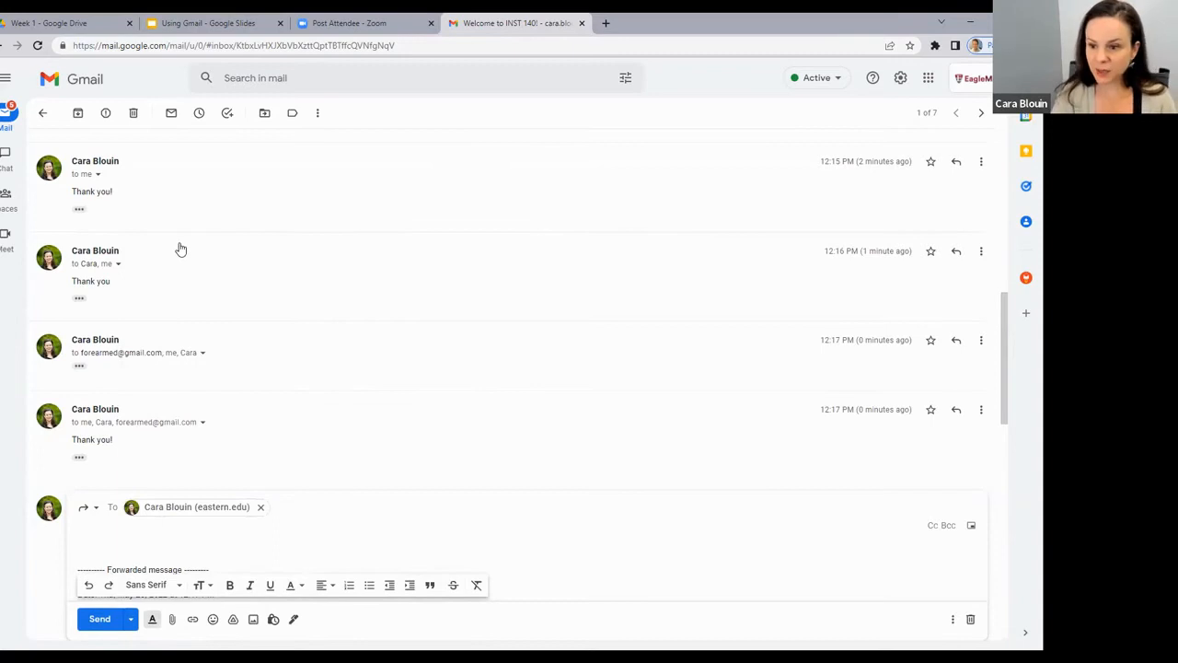
pyautogui.click(96, 620)
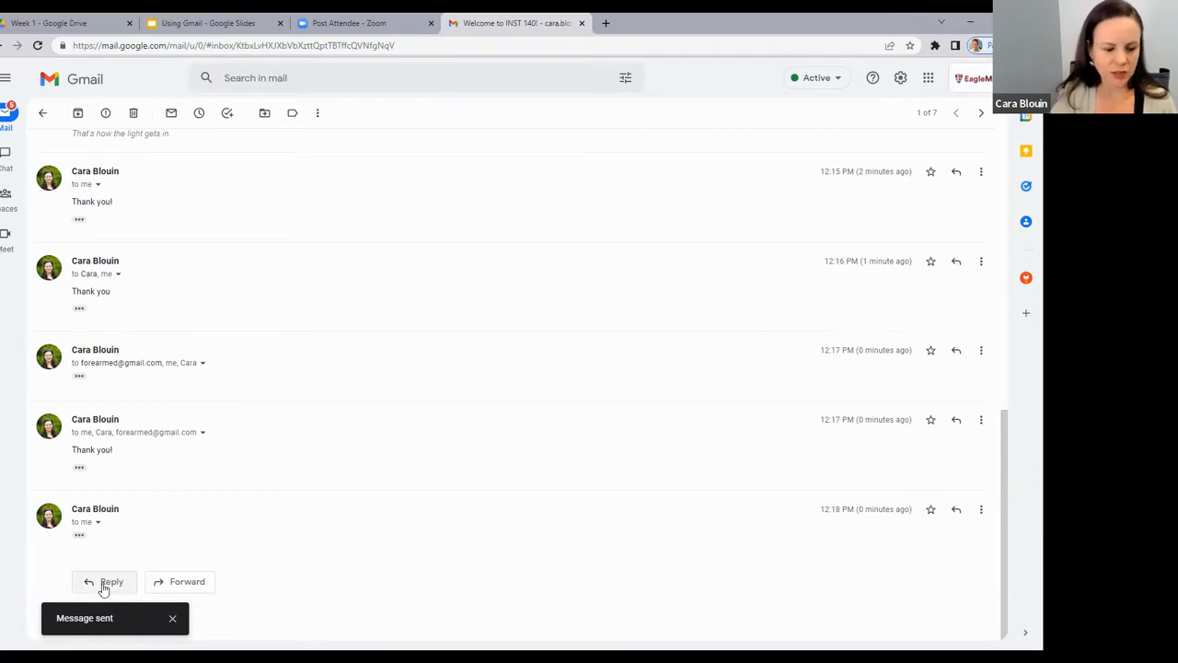
# Reply to the forwarded message, add the contact's gmail.com address as a second recipient, and send it.
pyautogui.click(107, 589)
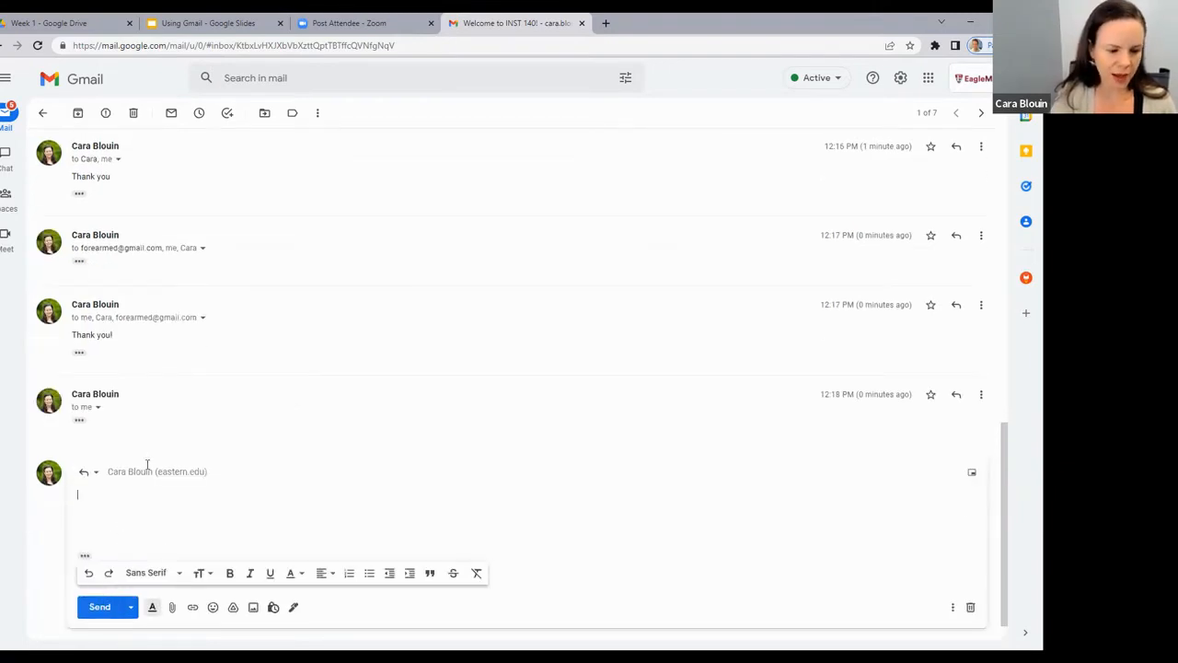
pyautogui.click(151, 471)
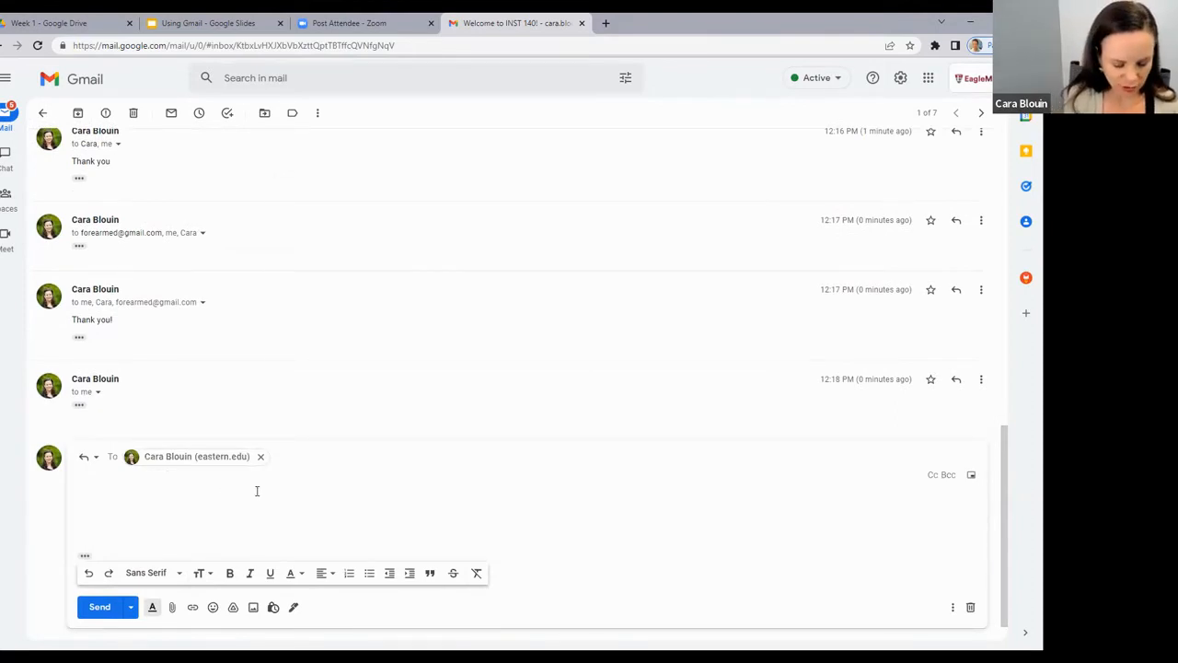
pyautogui.write('cara')
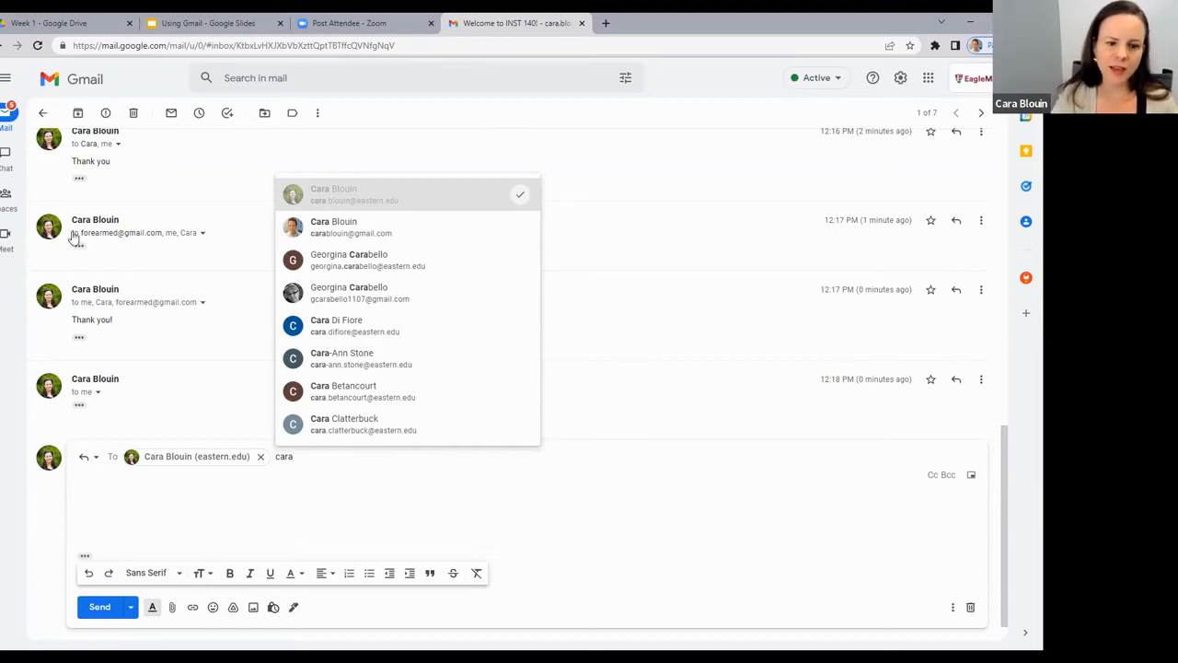
pyautogui.click(332, 237)
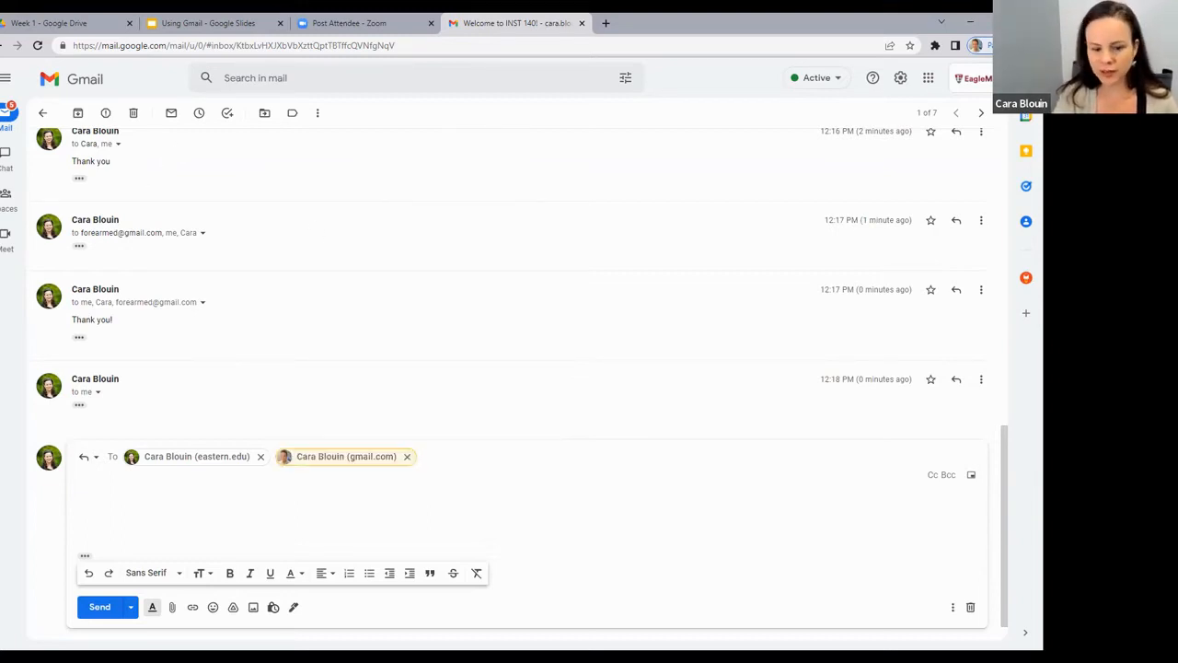
pyautogui.click(99, 609)
pyautogui.hotkey('alt', 'Tab')
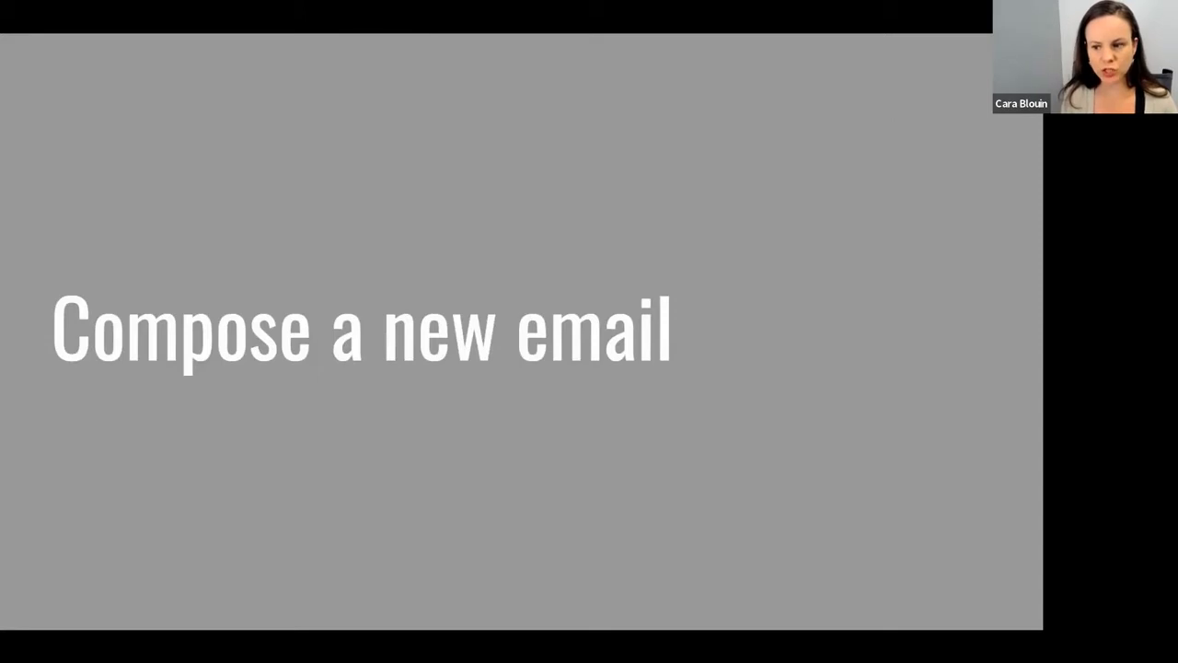
pyautogui.hotkey('alt', 'Tab')
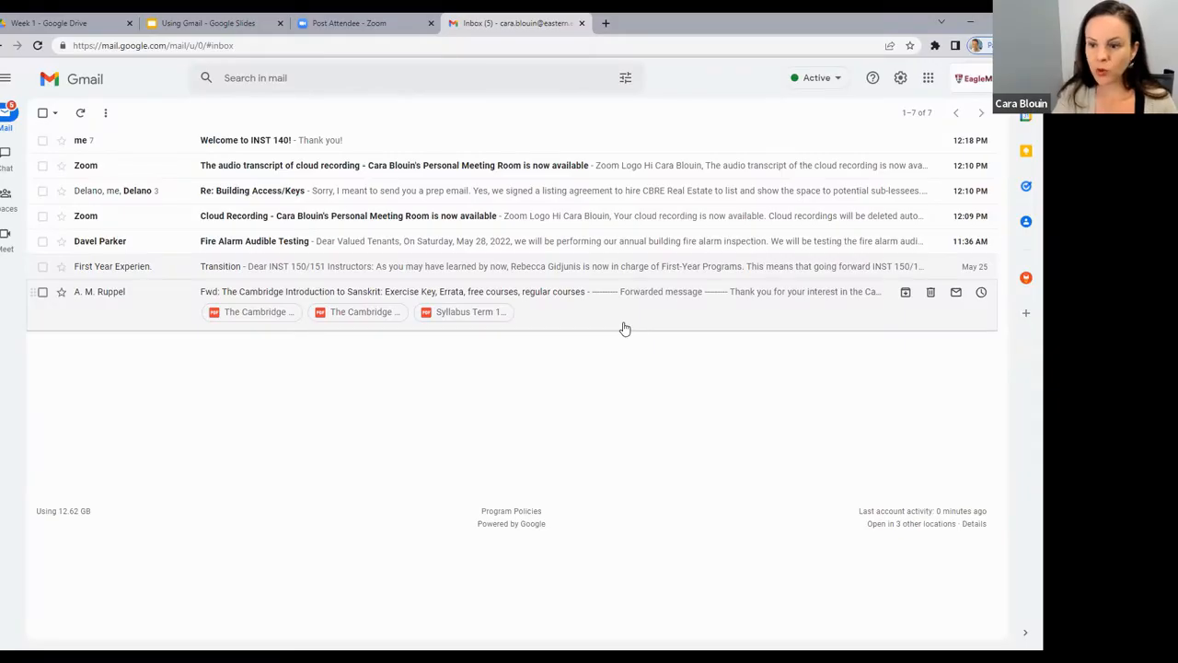
# Compose a new email to the account's own eastern.edu address with the subject "Can you help me?".
pyautogui.moveTo(6, 129)
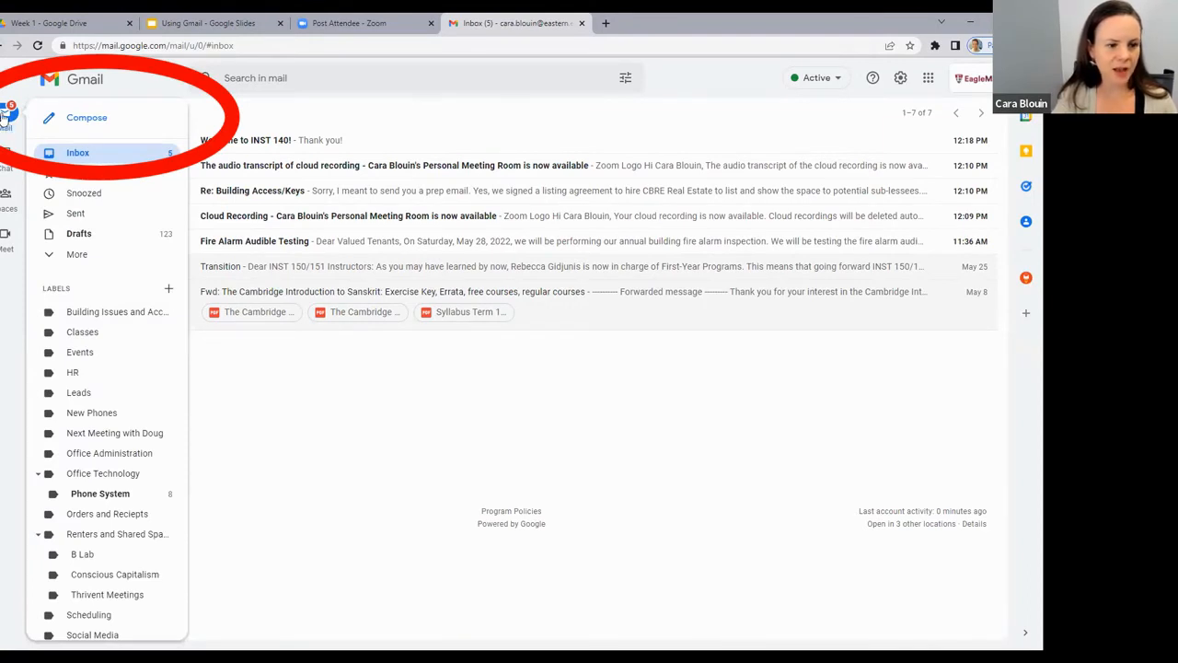
pyautogui.click(87, 119)
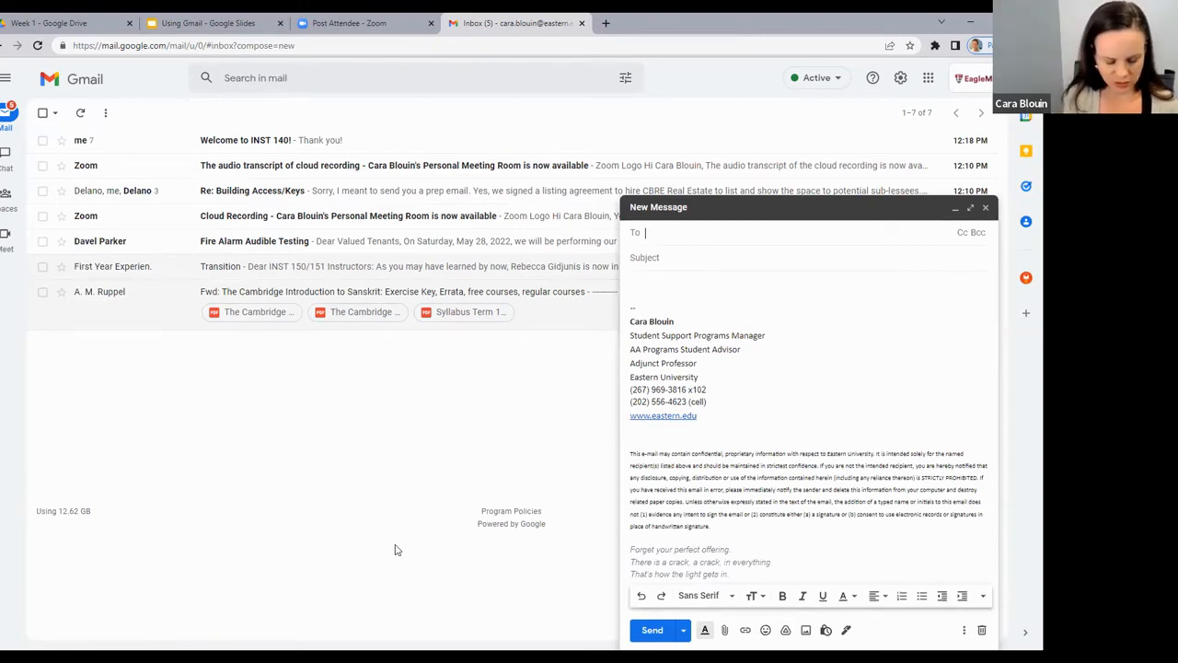
pyautogui.write('cara')
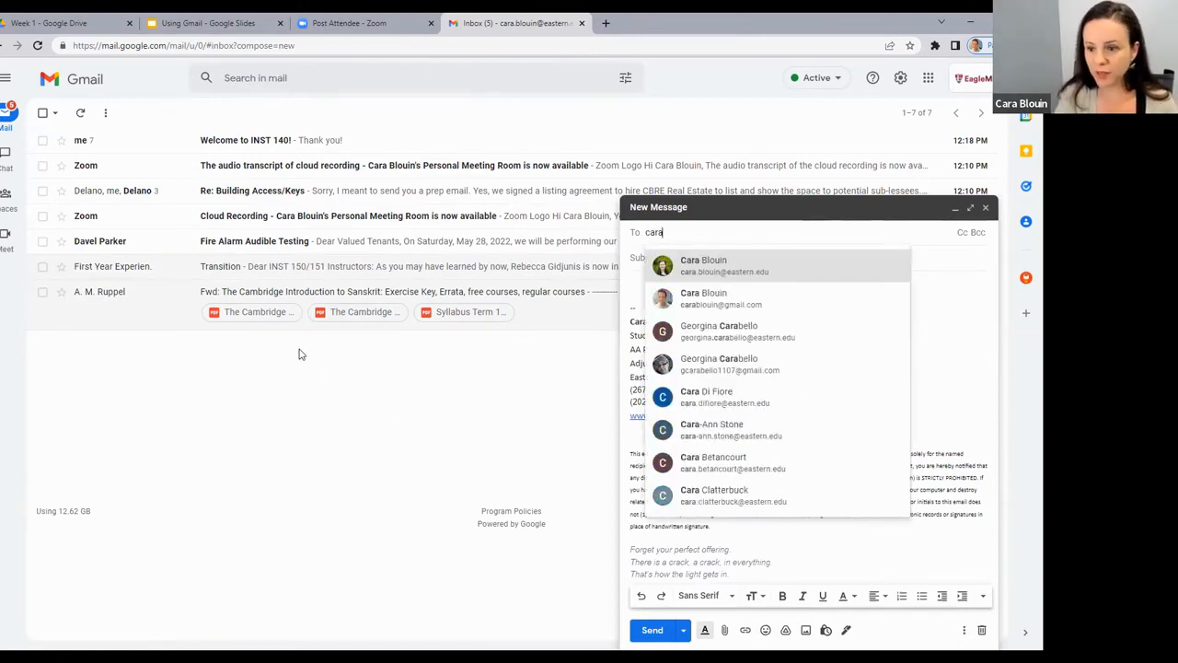
pyautogui.click(722, 270)
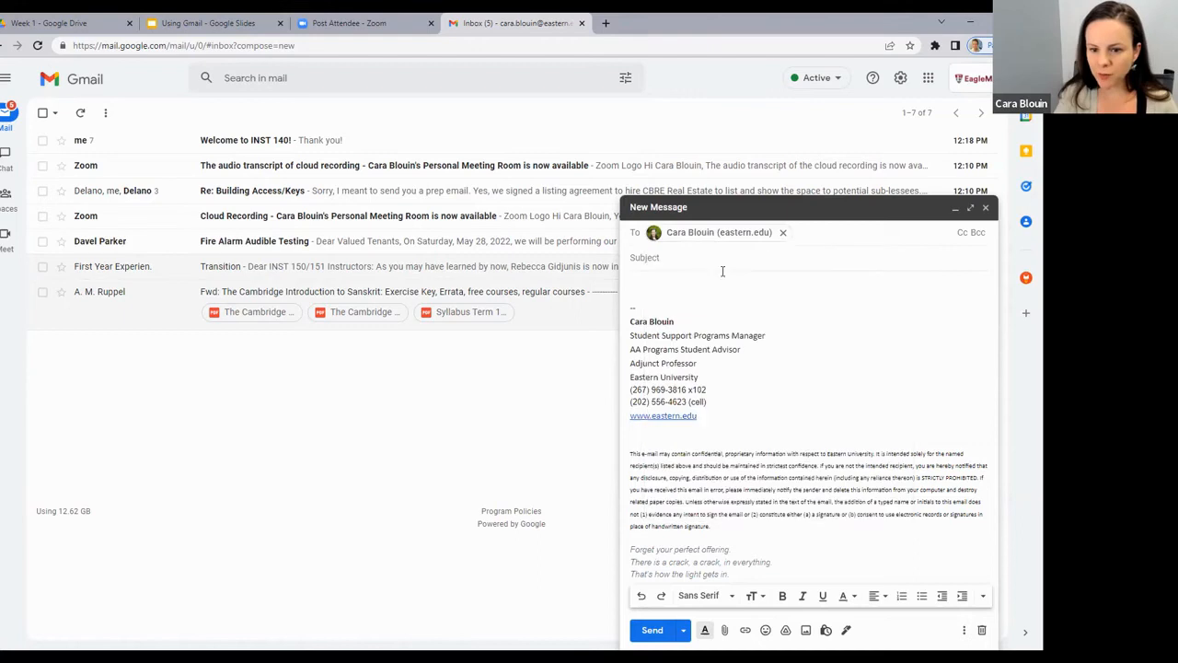
pyautogui.click(673, 268)
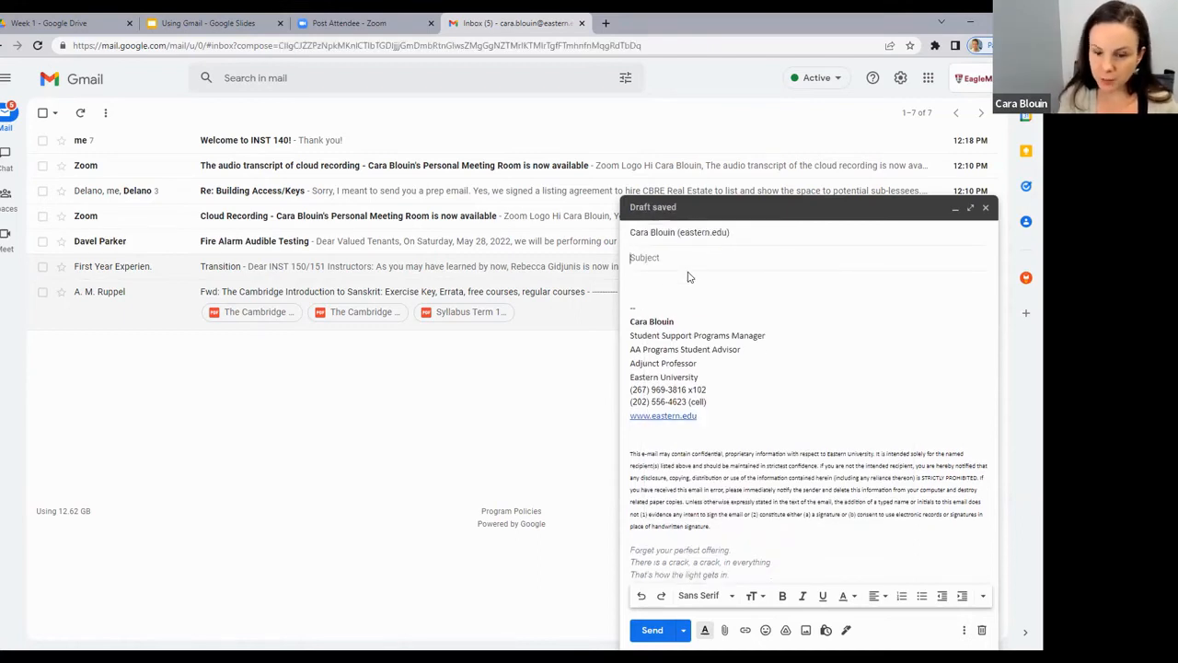
pyautogui.write('C')
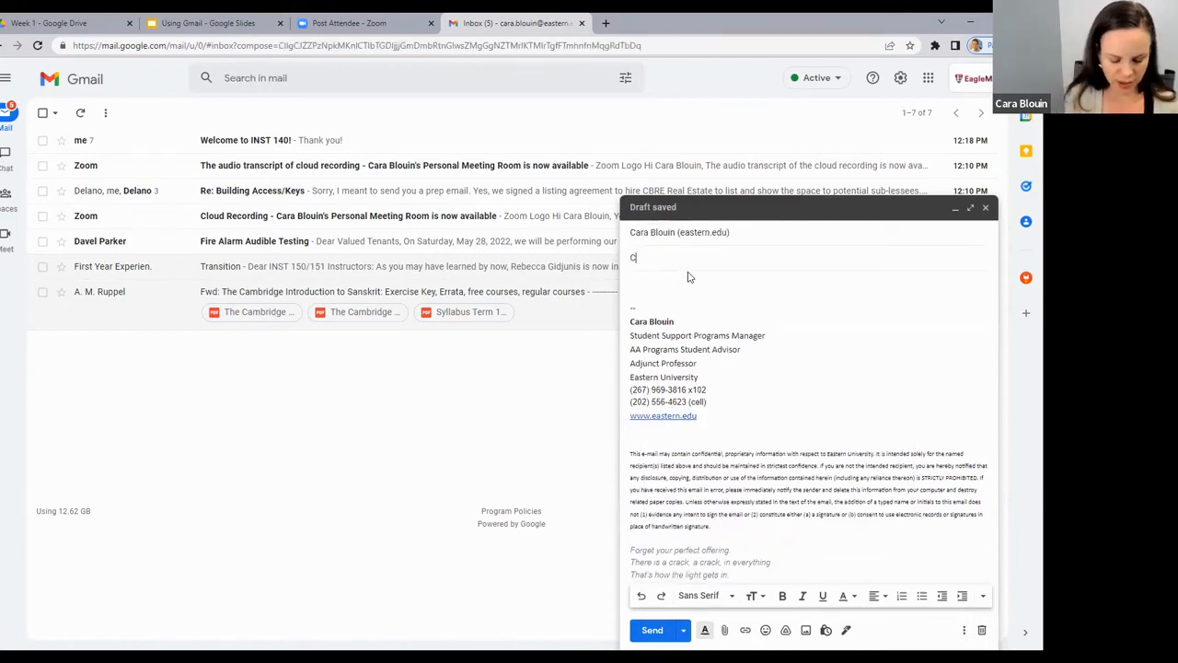
pyautogui.write('an you help me?')
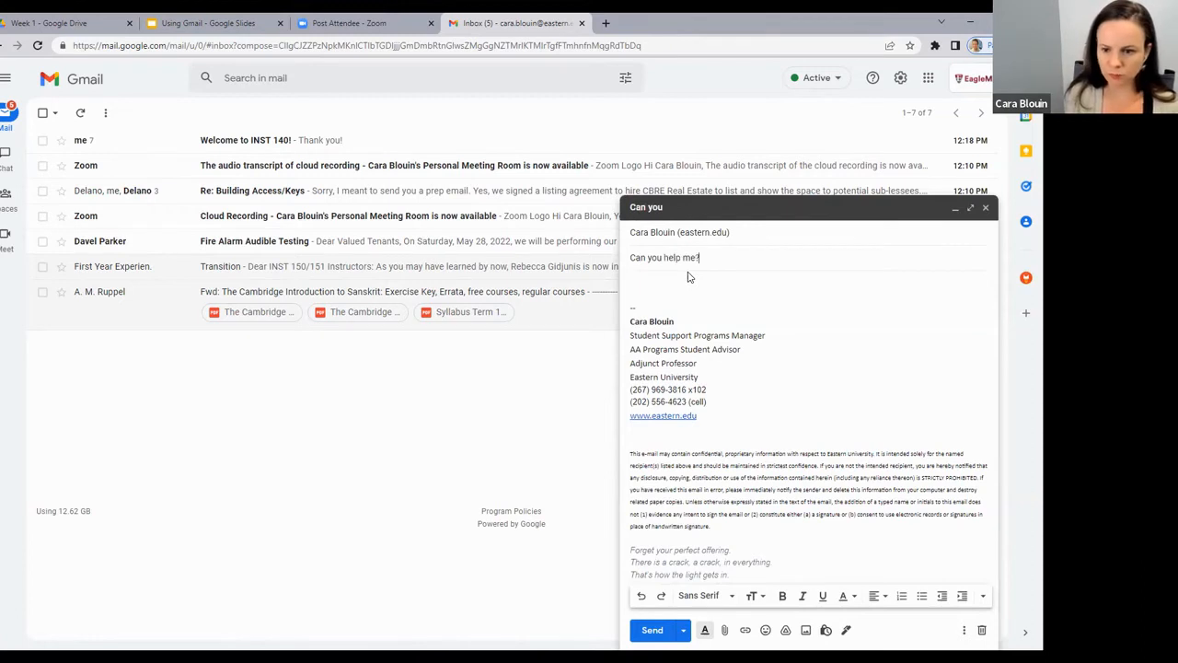
# Write "Please help me with the assignment!" as the body of the new email.
pyautogui.click(663, 283)
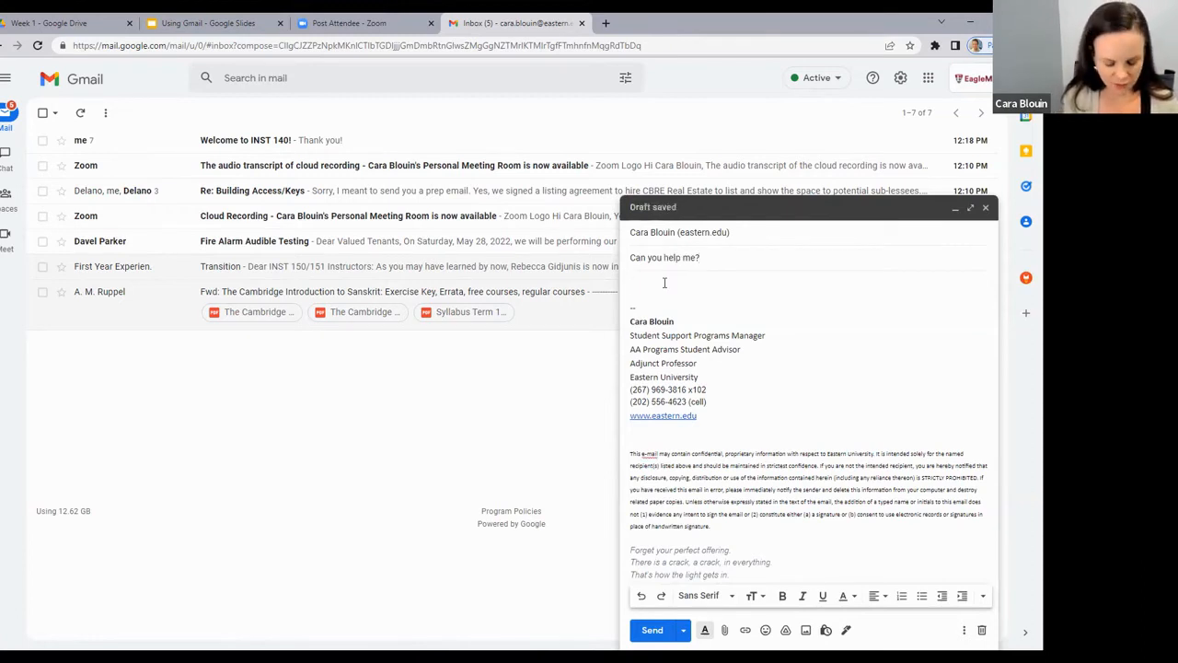
pyautogui.write('Please help me wi')
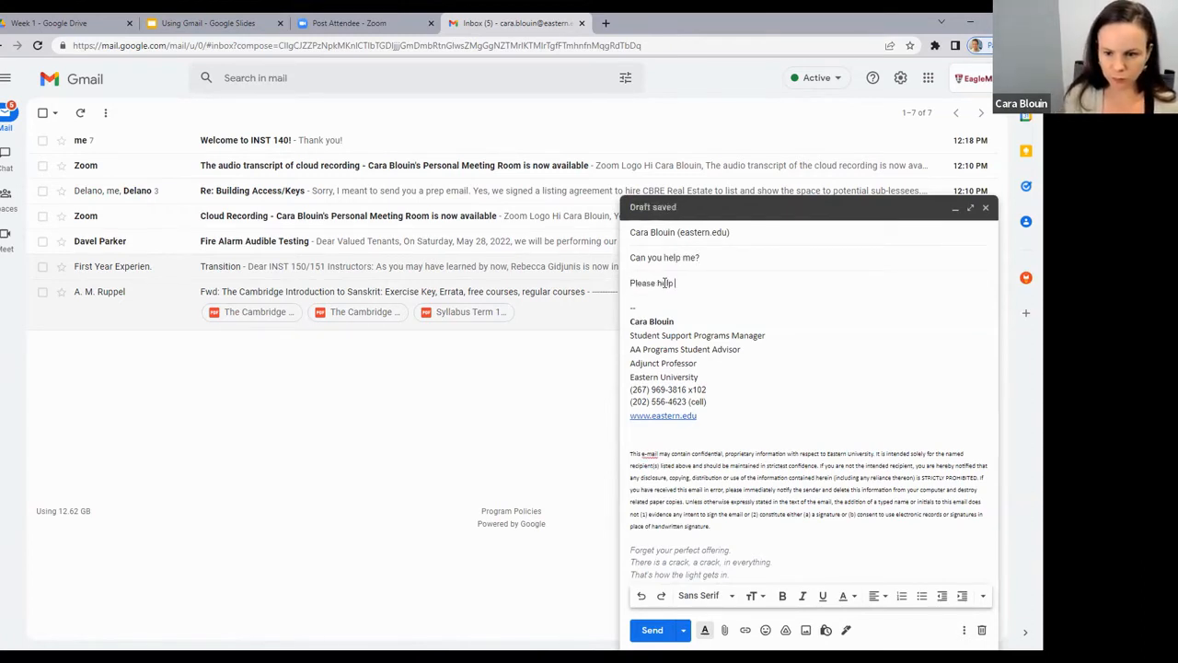
pyautogui.press('BackSpace')
pyautogui.press('BackSpace')
pyautogui.write('w')
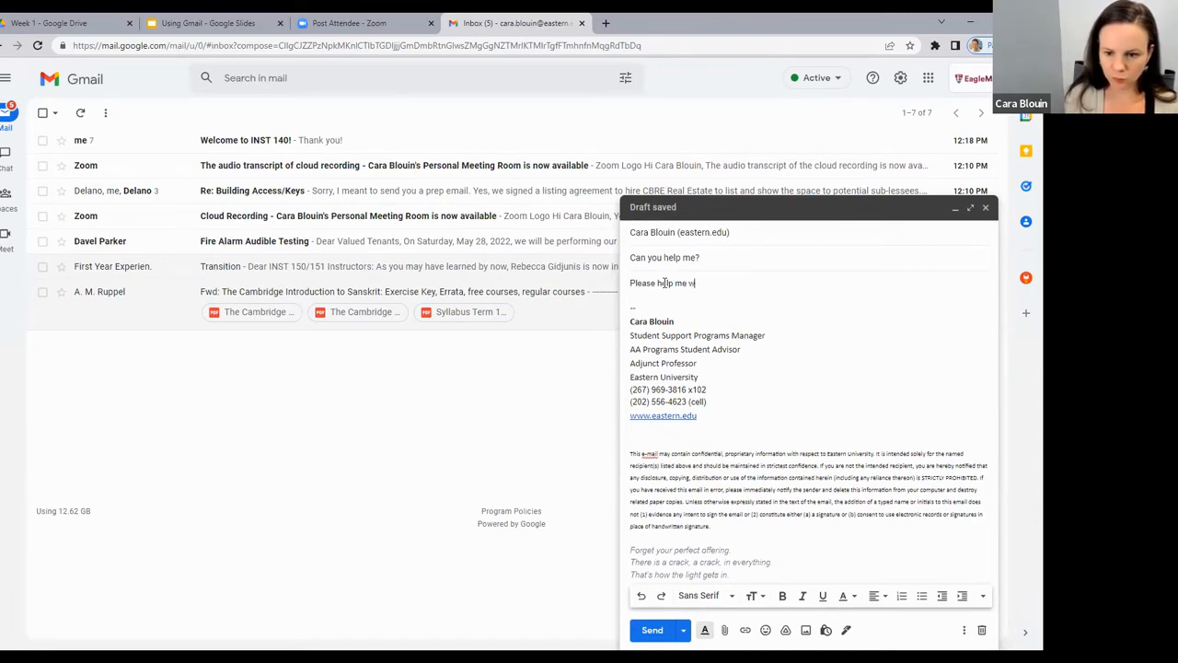
pyautogui.write('ith the assignment')
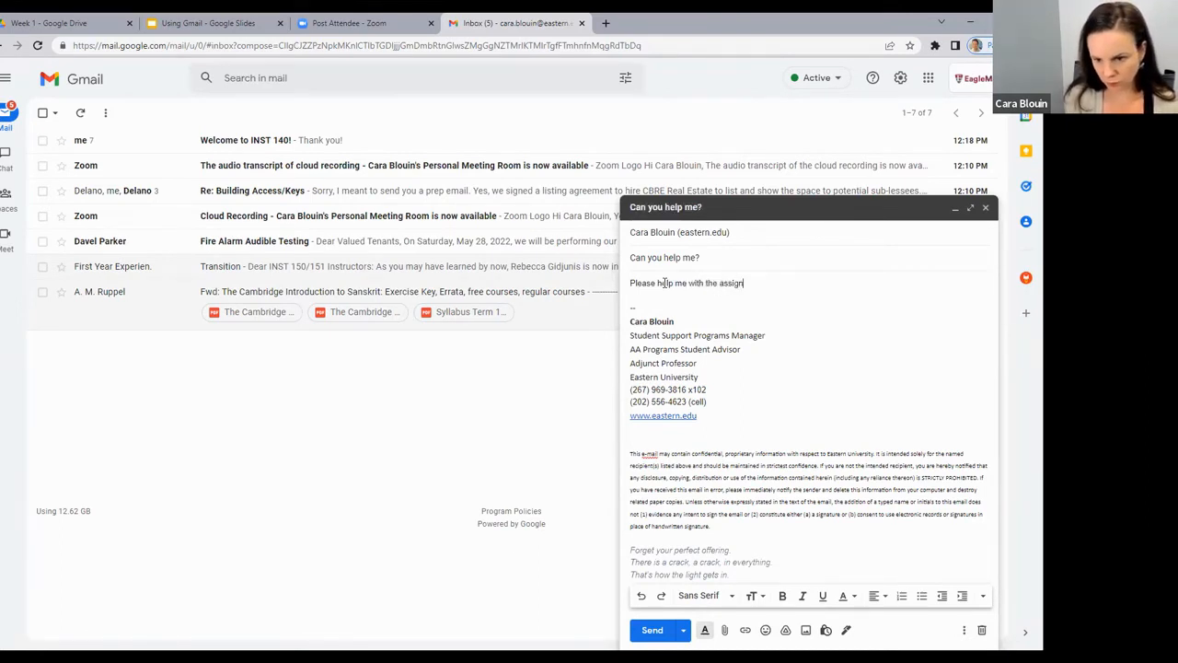
pyautogui.write('!')
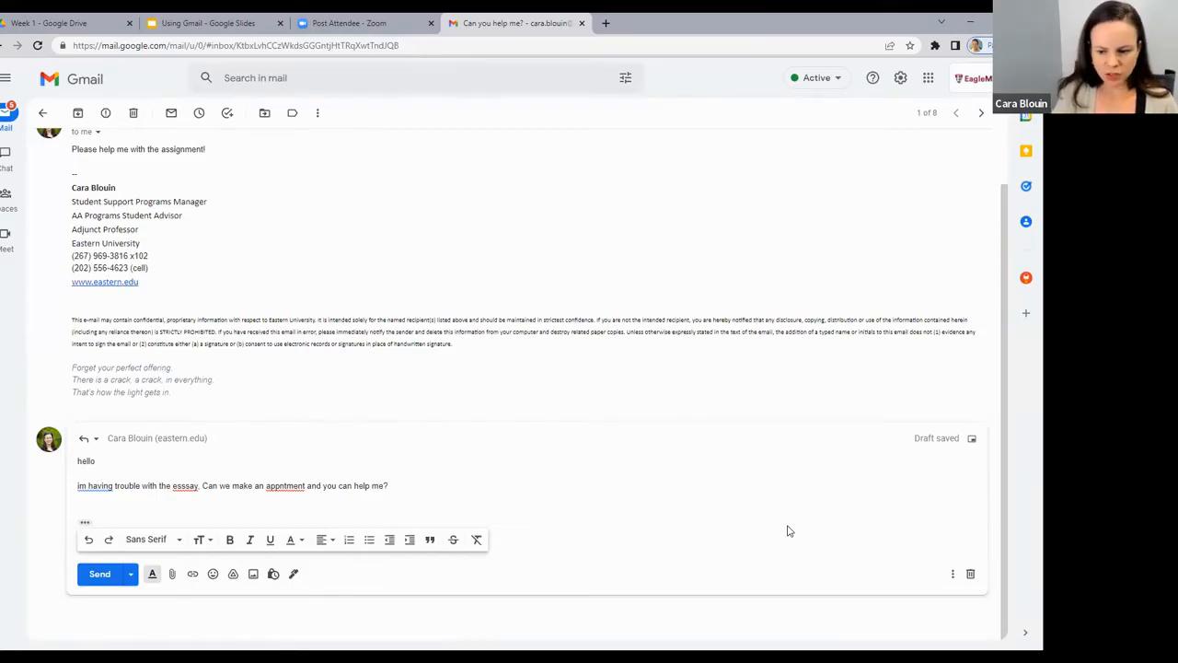
# Spell-check the reply draft and correct the flagged words to "i'm", "essay" and "appointment".
pyautogui.click(953, 574)
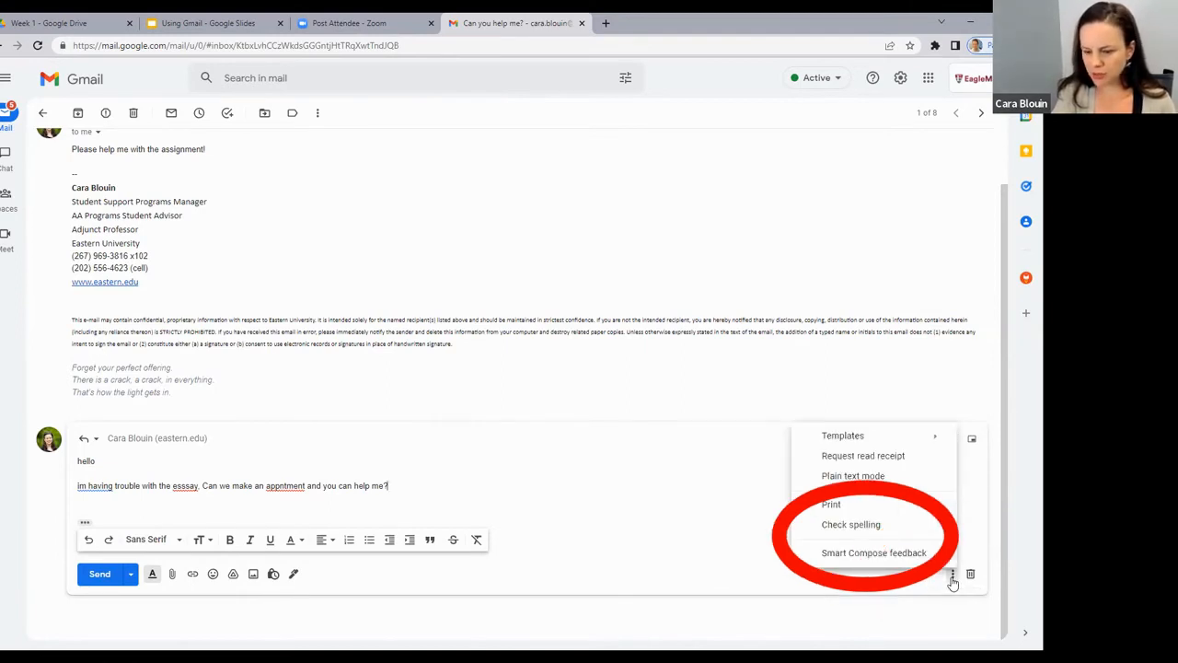
pyautogui.click(852, 524)
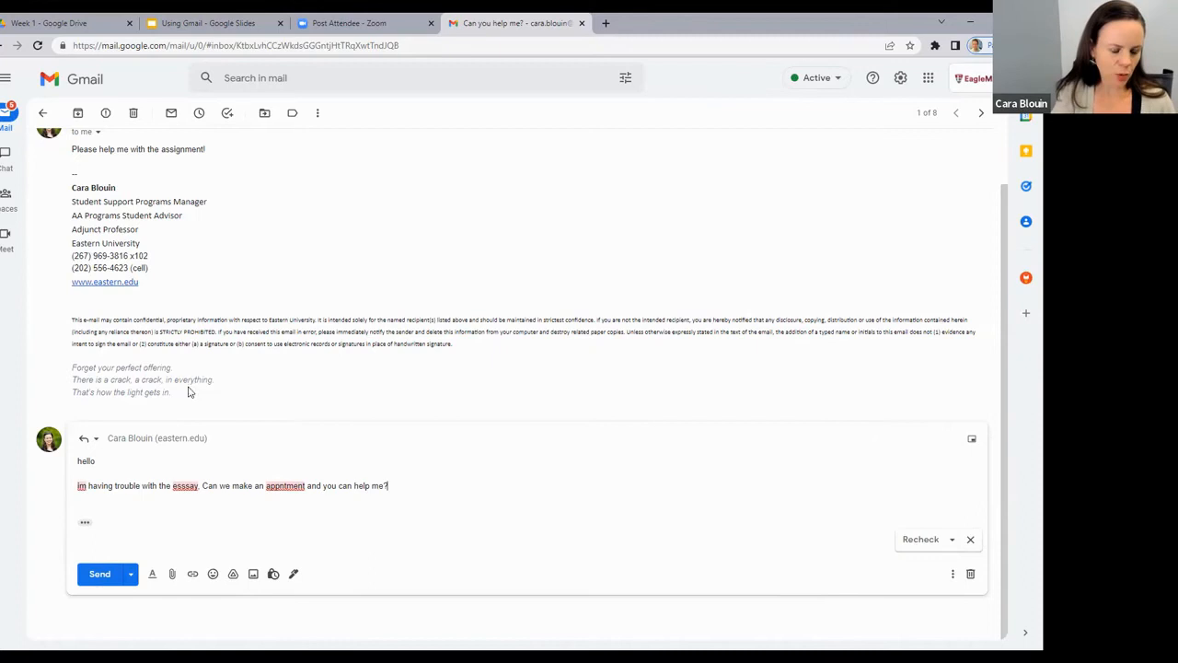
pyautogui.click(81, 486)
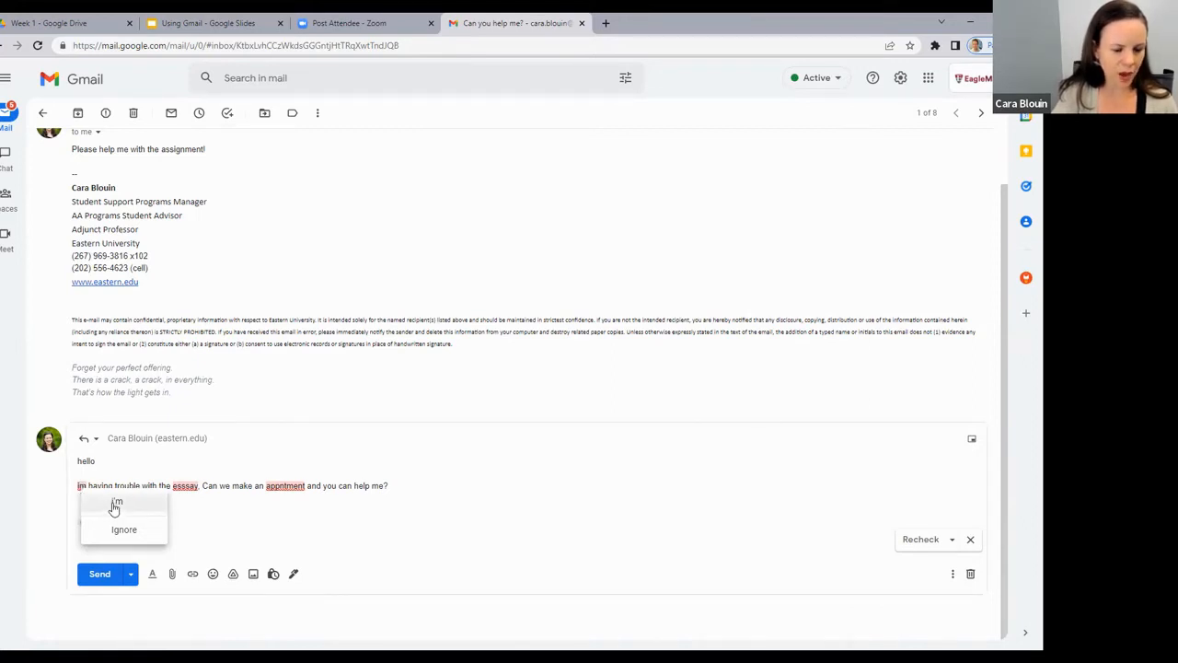
pyautogui.click(117, 503)
pyautogui.click(185, 486)
pyautogui.click(224, 505)
pyautogui.click(282, 487)
pyautogui.click(343, 505)
pyautogui.click(327, 503)
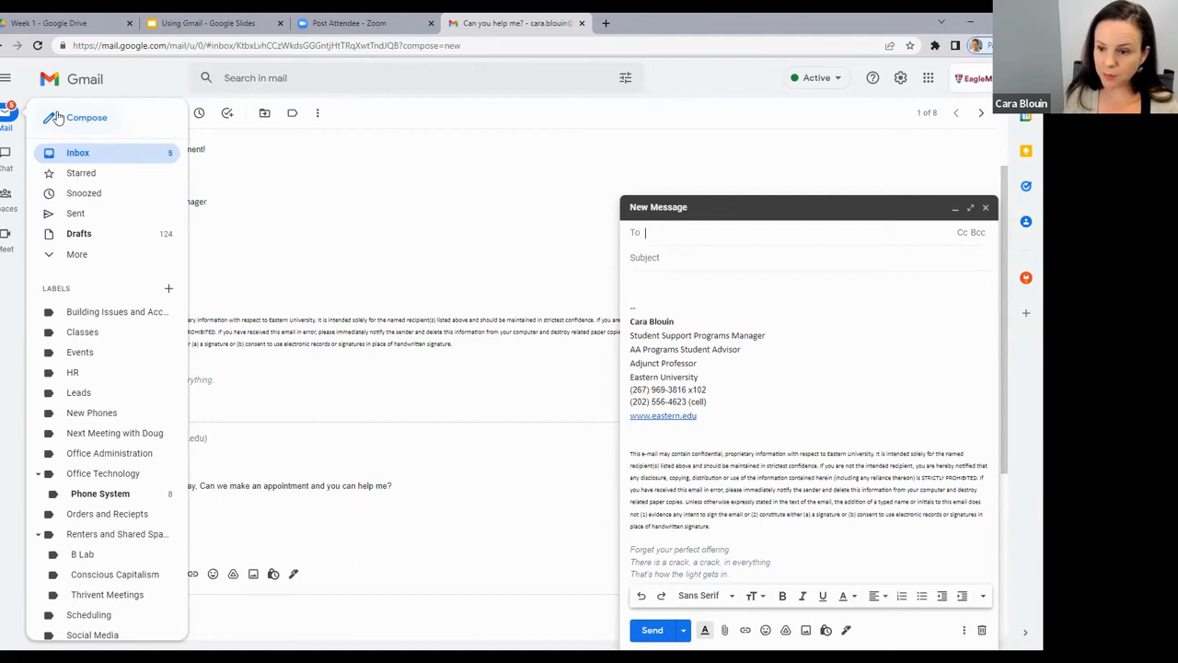
# Address the new message to the contact's gmail.com address and copy the account's own eastern.edu address in Cc.
pyautogui.write('fore')
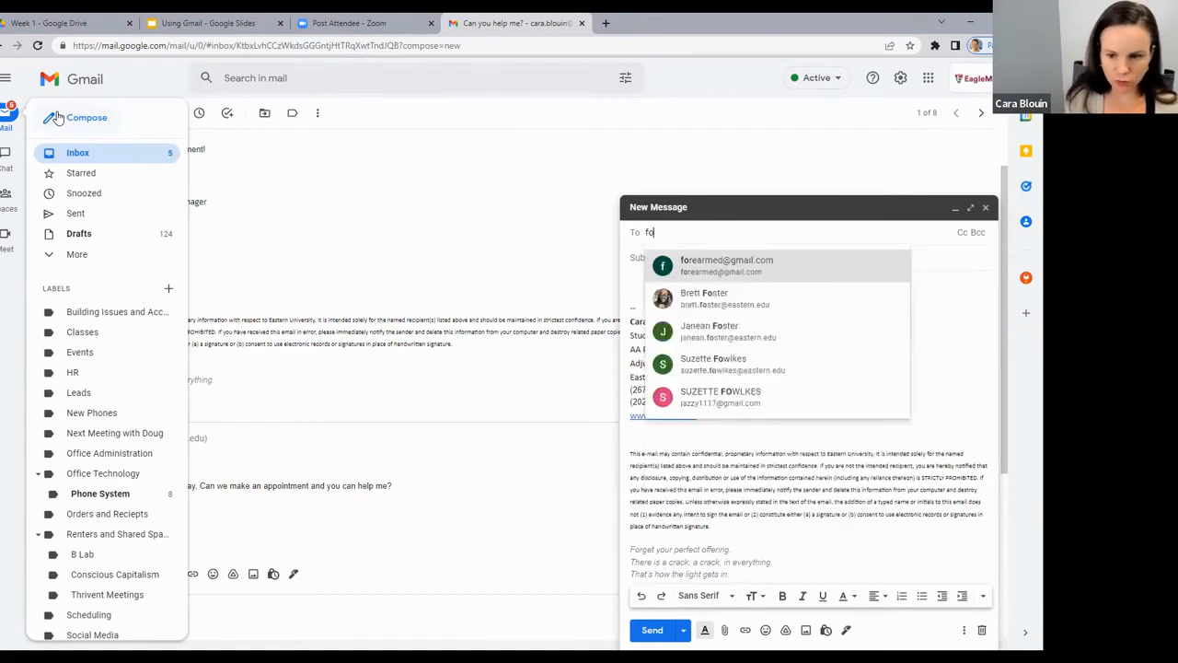
pyautogui.click(722, 265)
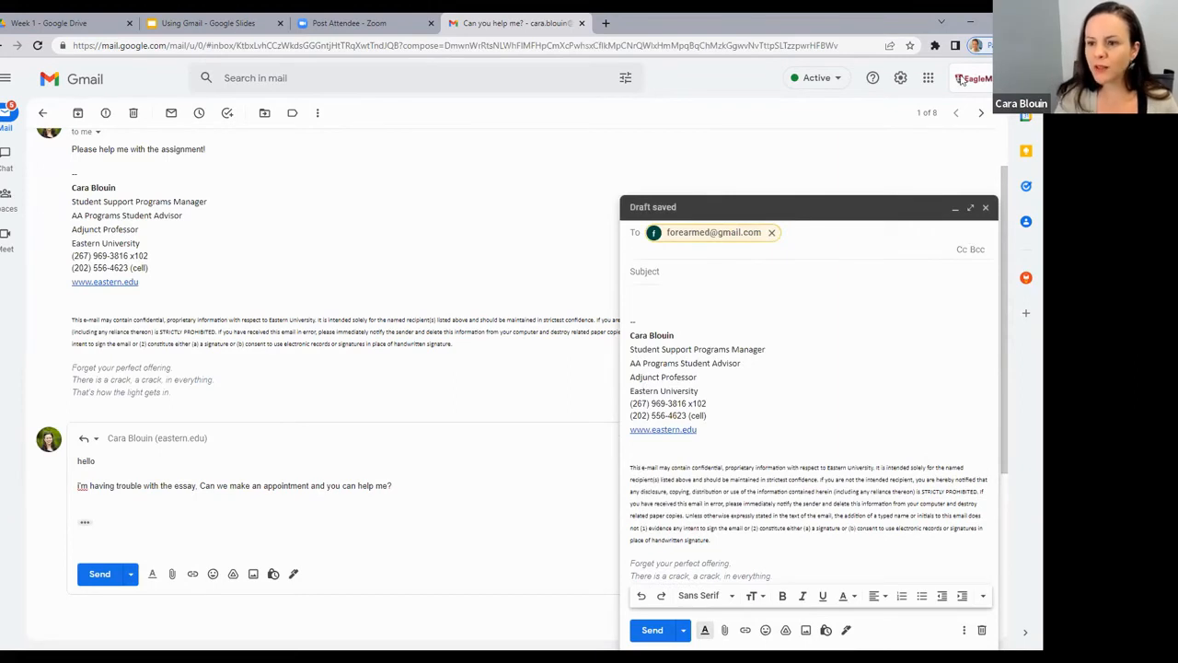
pyautogui.click(963, 250)
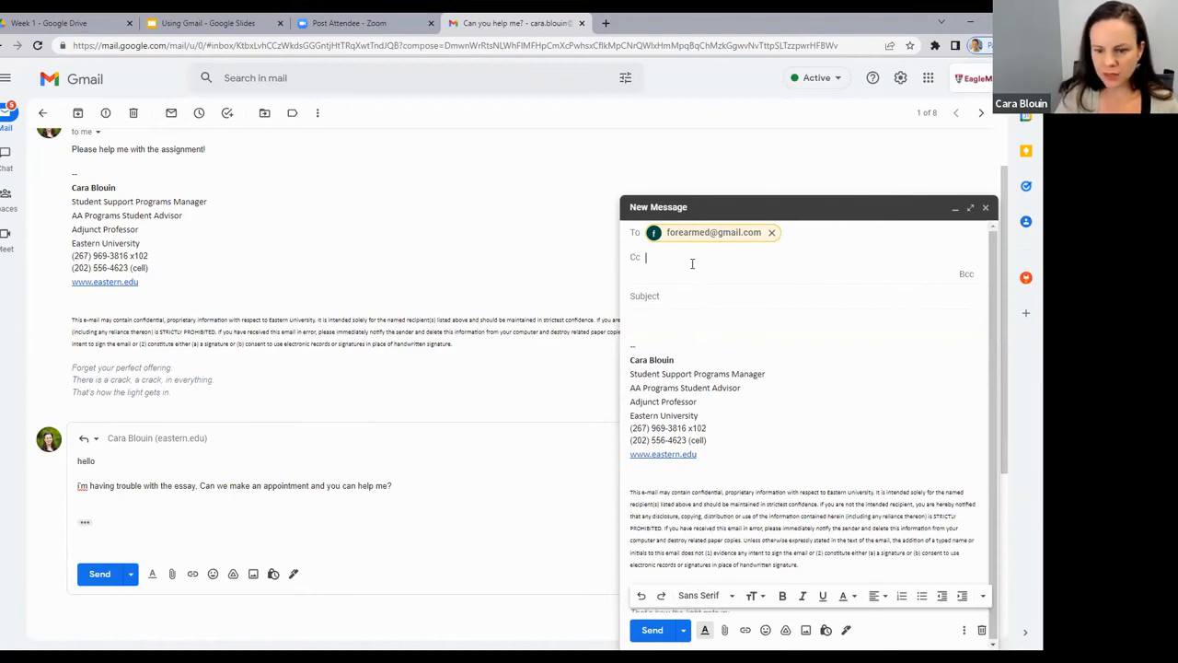
pyautogui.write('cara')
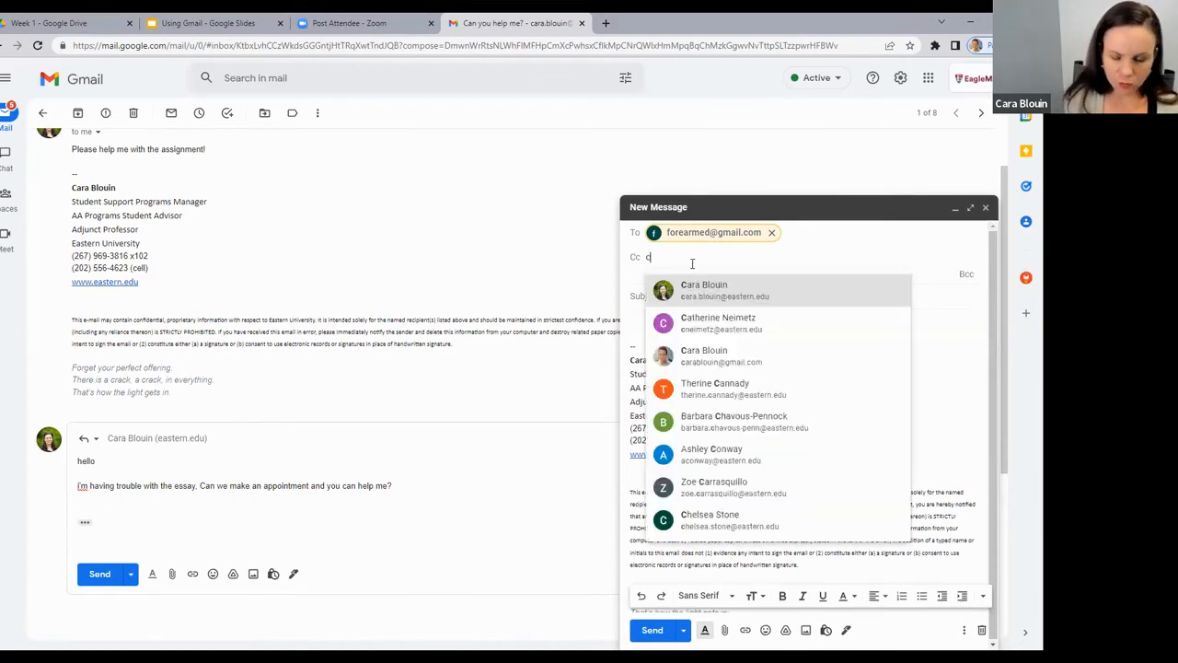
pyautogui.click(715, 291)
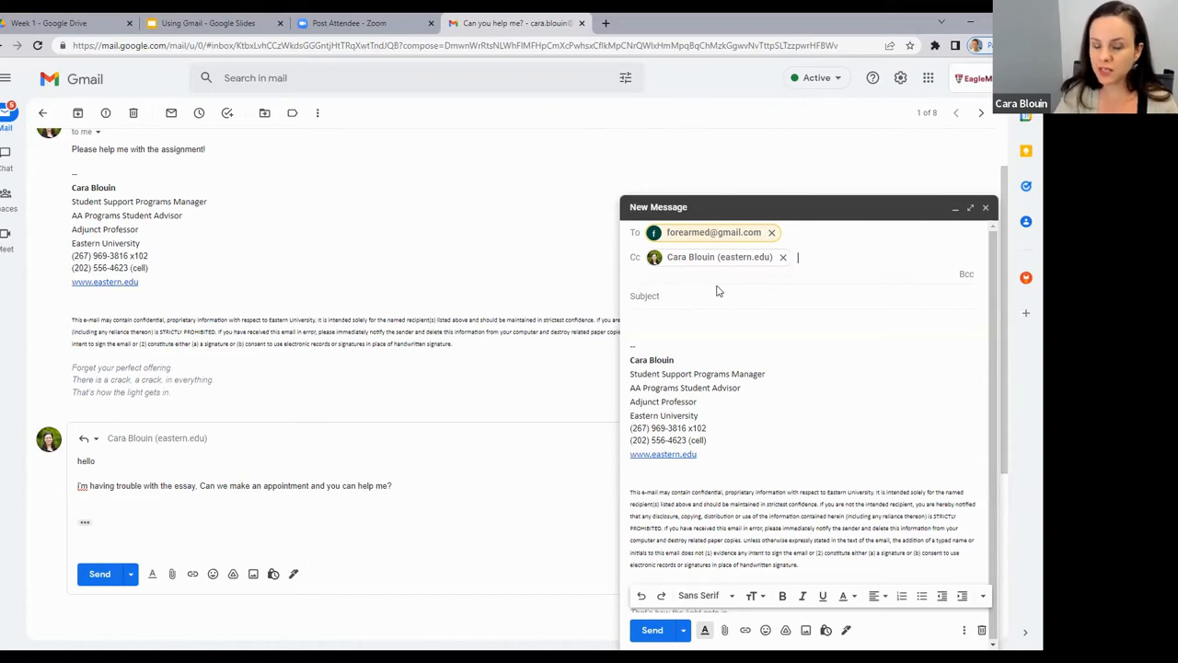
# Set the subject to "Hi!" and move the account's own eastern.edu address from Cc to Bcc.
pyautogui.click(652, 292)
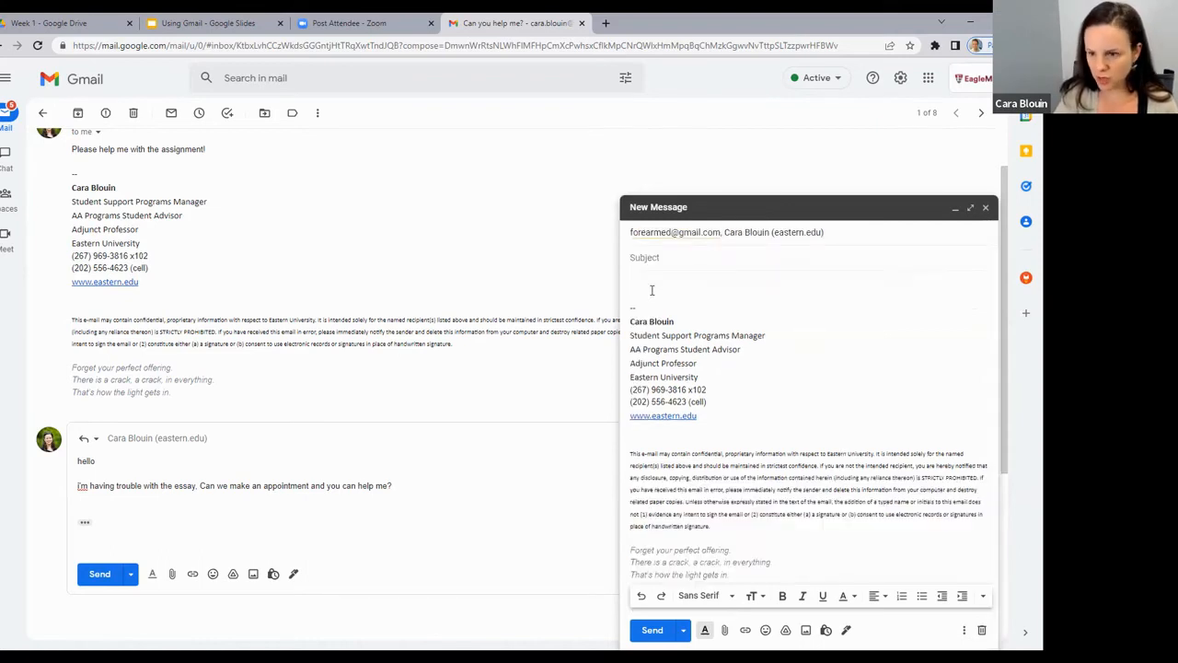
pyautogui.write('Hi!')
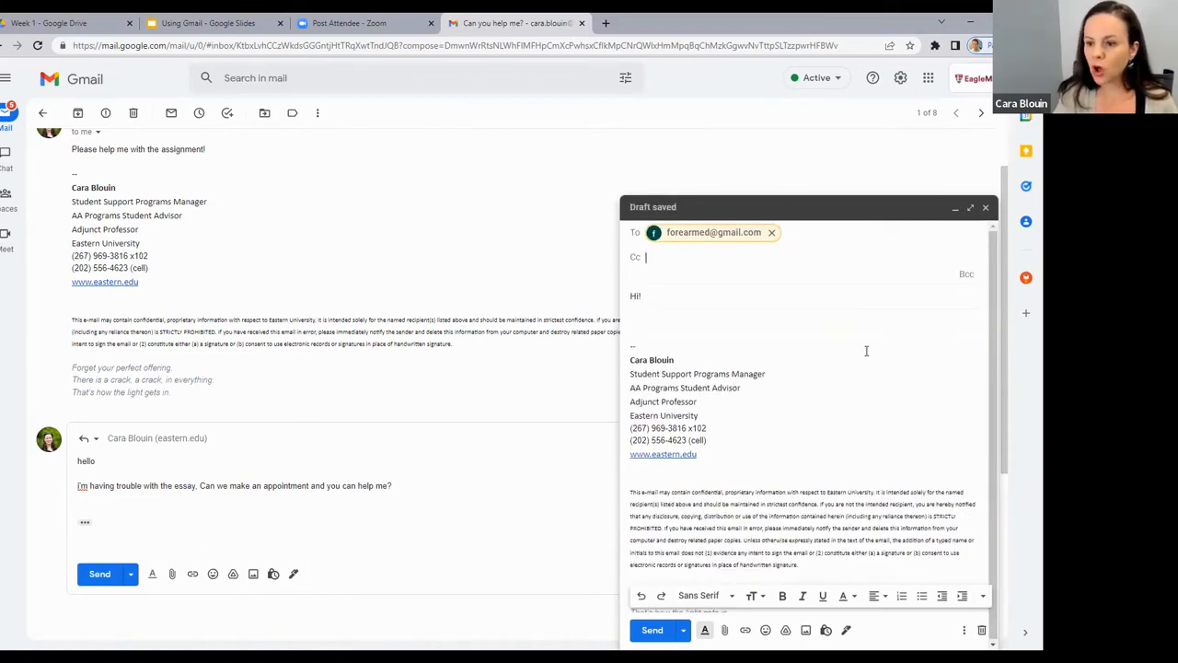
pyautogui.click(967, 274)
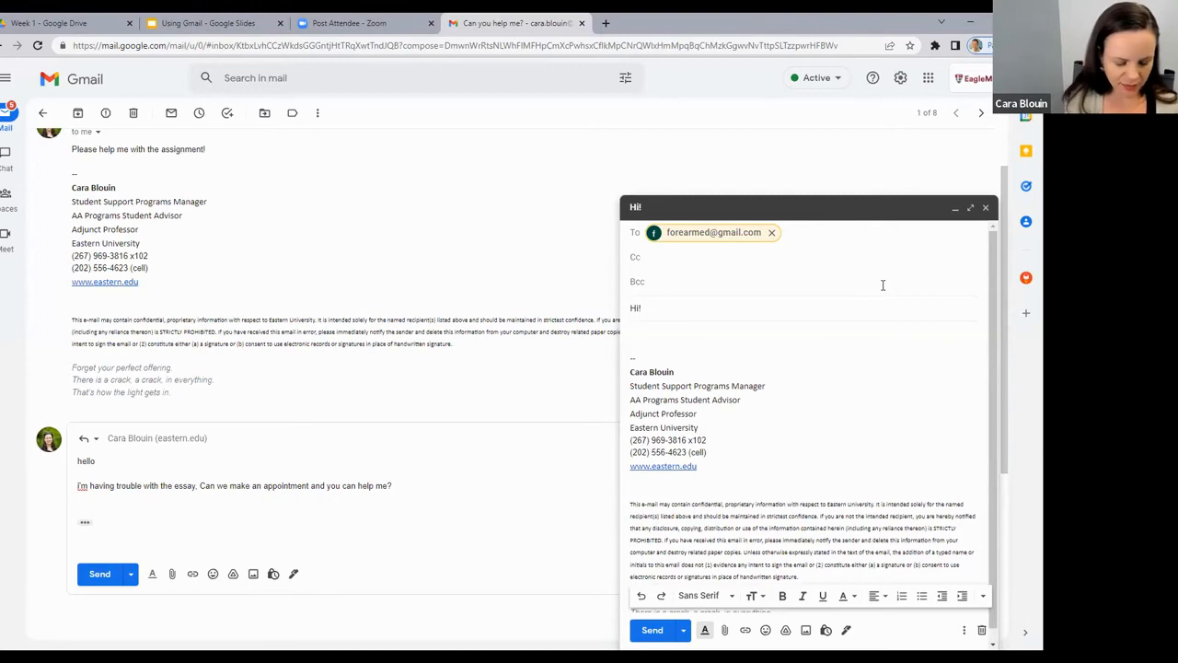
pyautogui.write('cara')
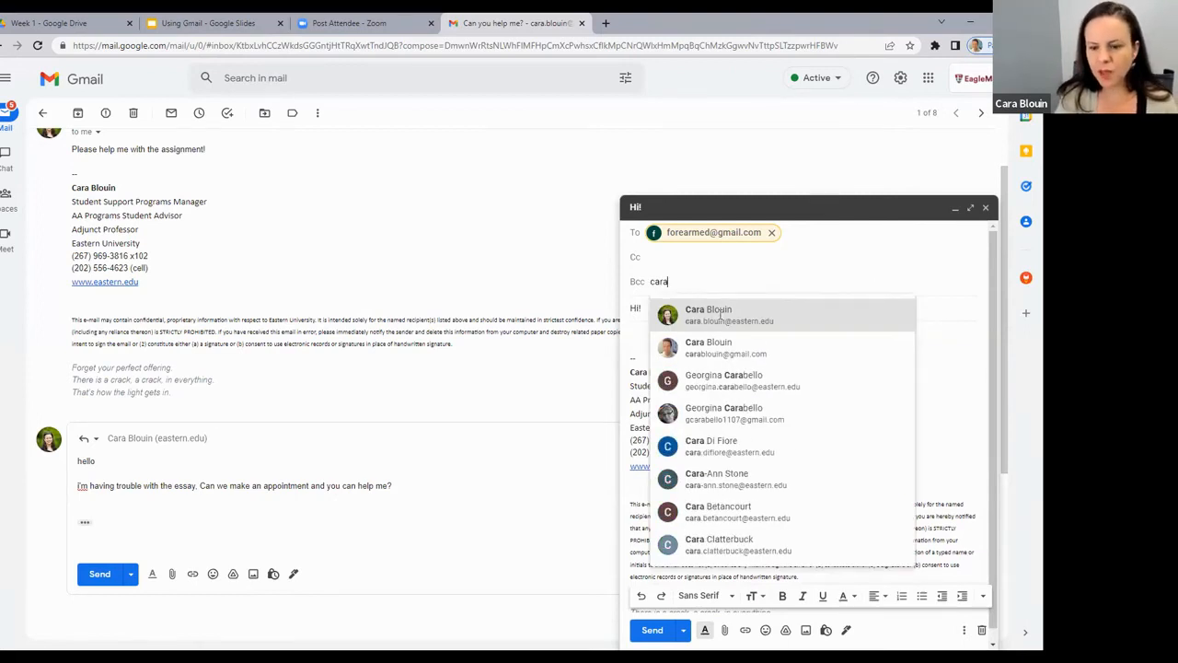
pyautogui.click(721, 315)
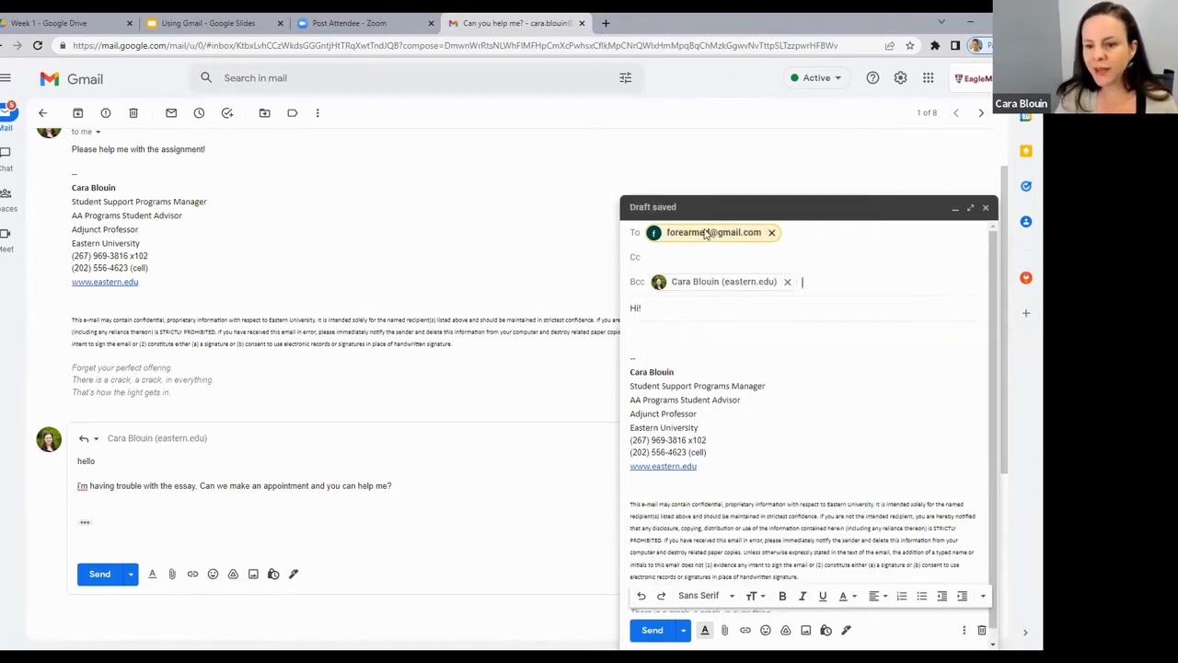
pyautogui.moveTo(660, 286)
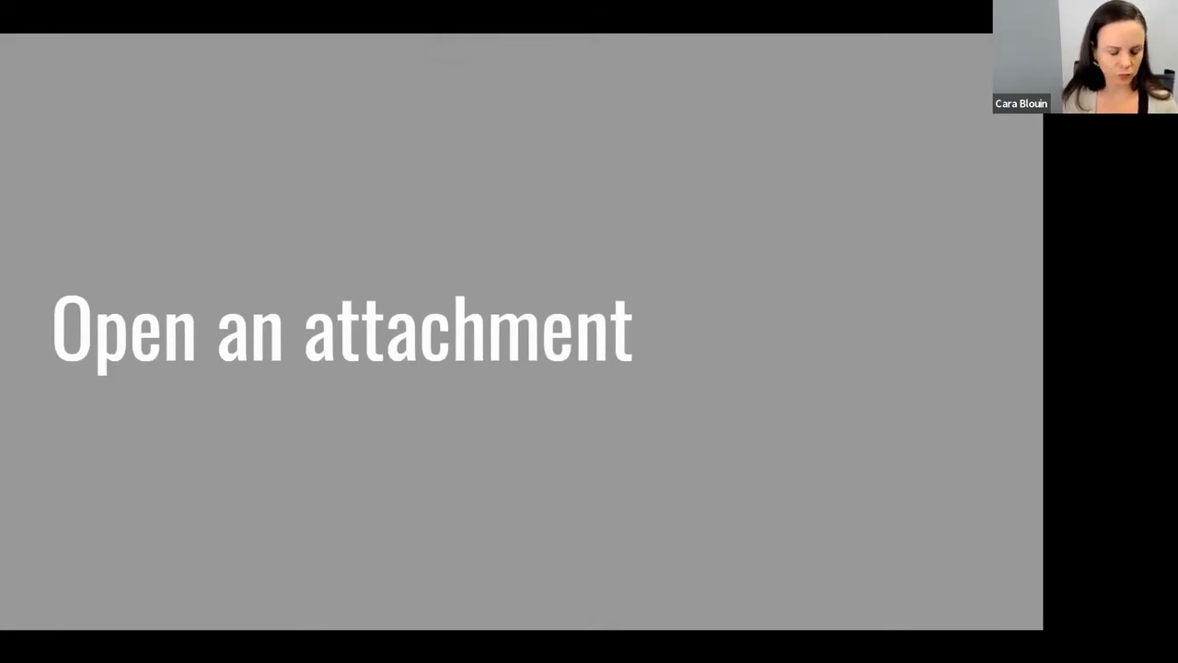
# Return from the slideshow to the Gmail draft and replace its gmail.com To recipient with the eastern.edu address from Bcc.
pyautogui.press('Escape')
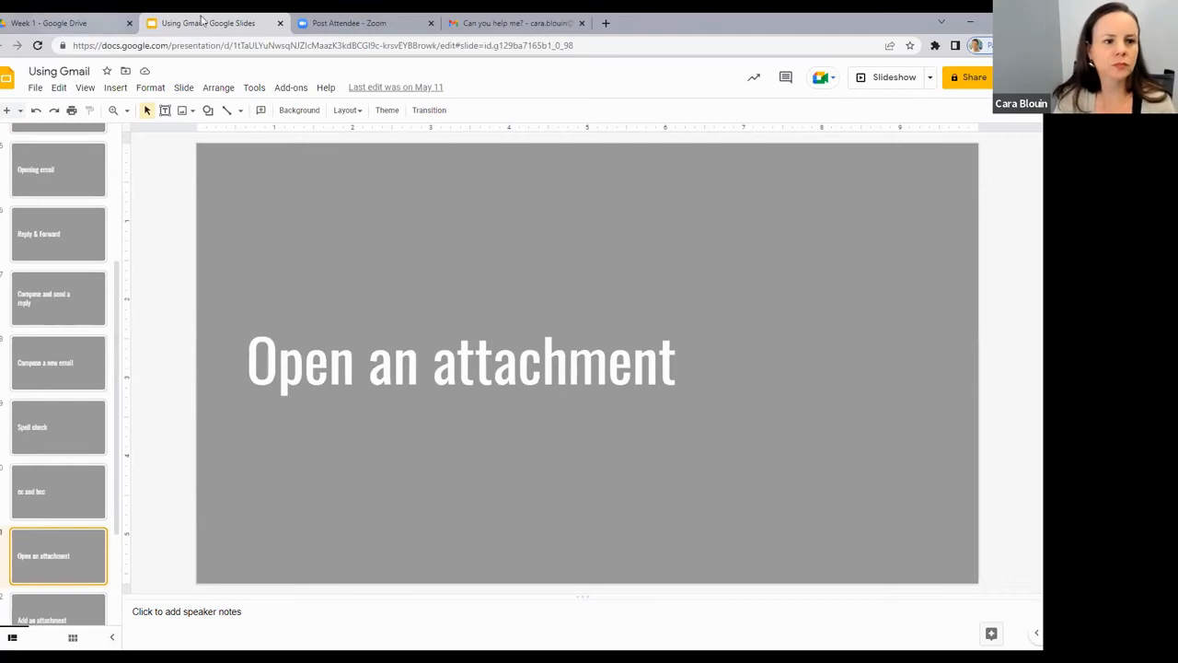
pyautogui.click(502, 22)
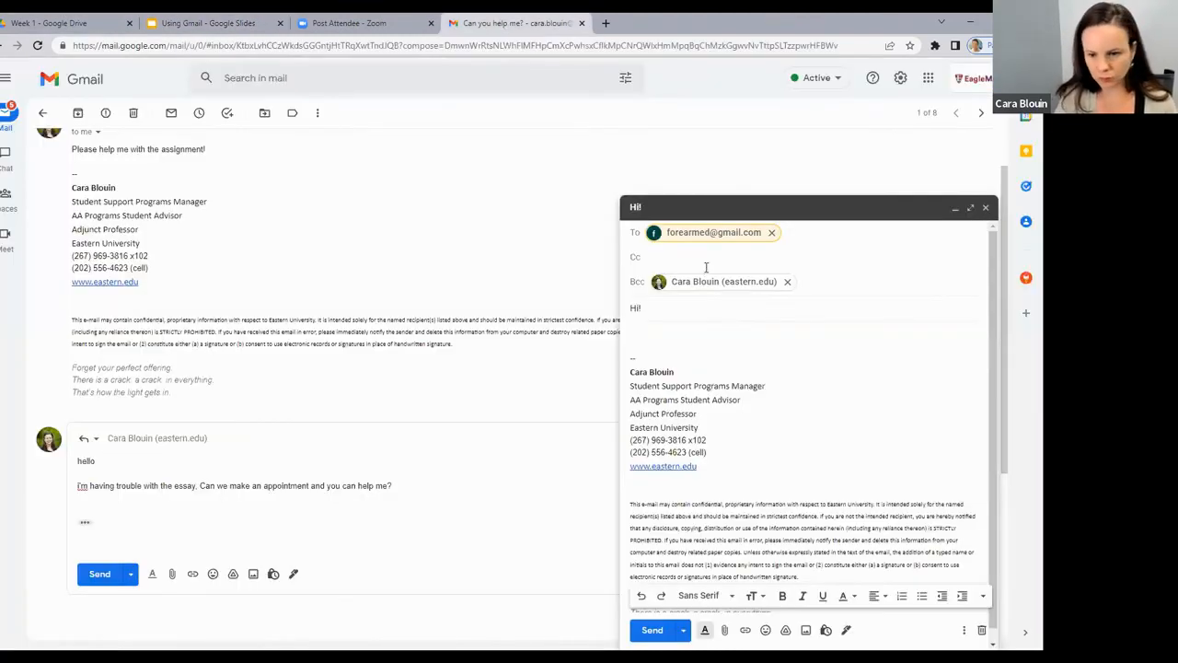
pyautogui.click(772, 232)
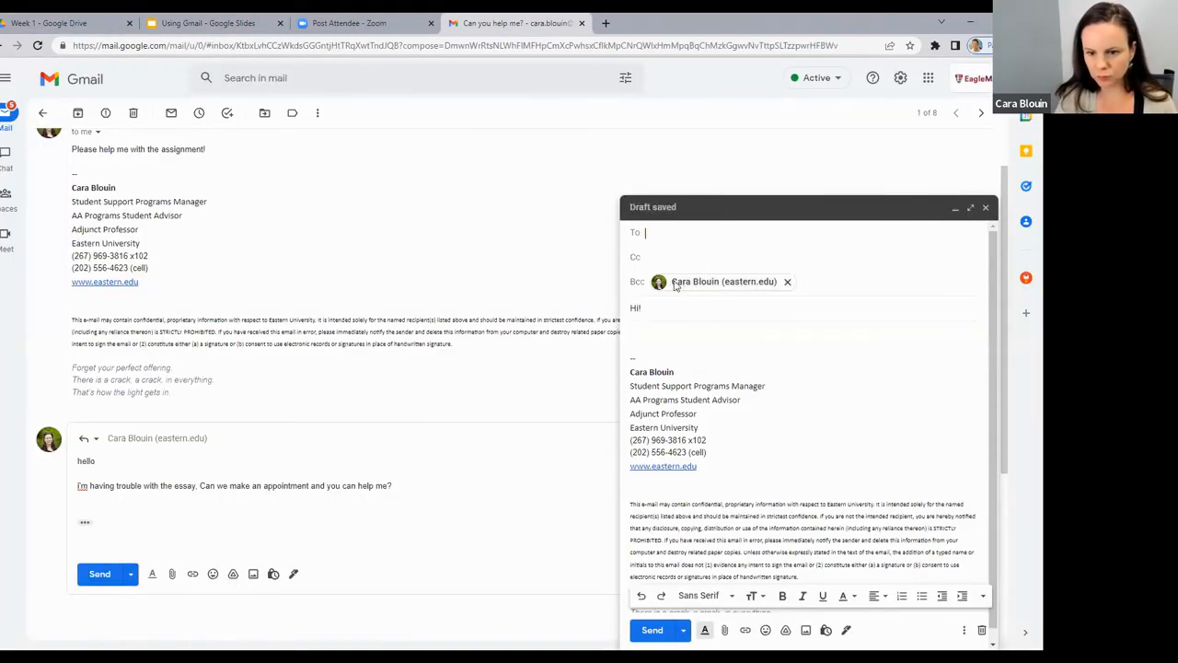
pyautogui.moveTo(677, 279); pyautogui.dragTo(672, 231)
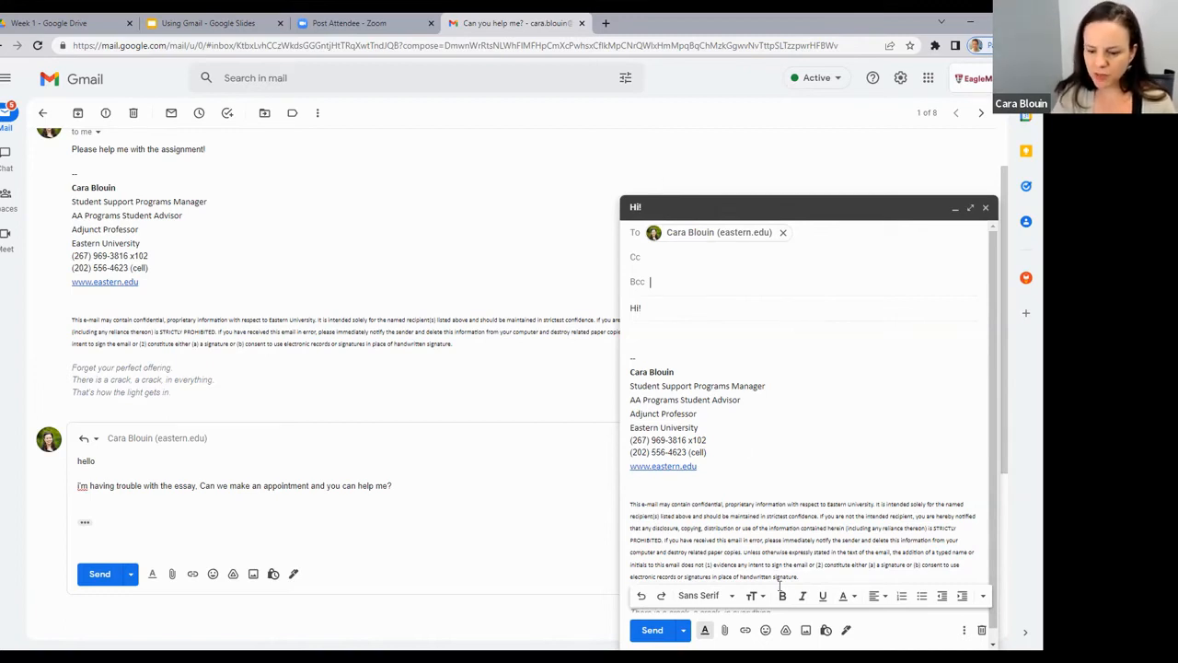
# Attach the JPG file b2ap3_large_chakrasgatoingles from the Desktop folder to the "Hi!" message.
pyautogui.click(725, 629)
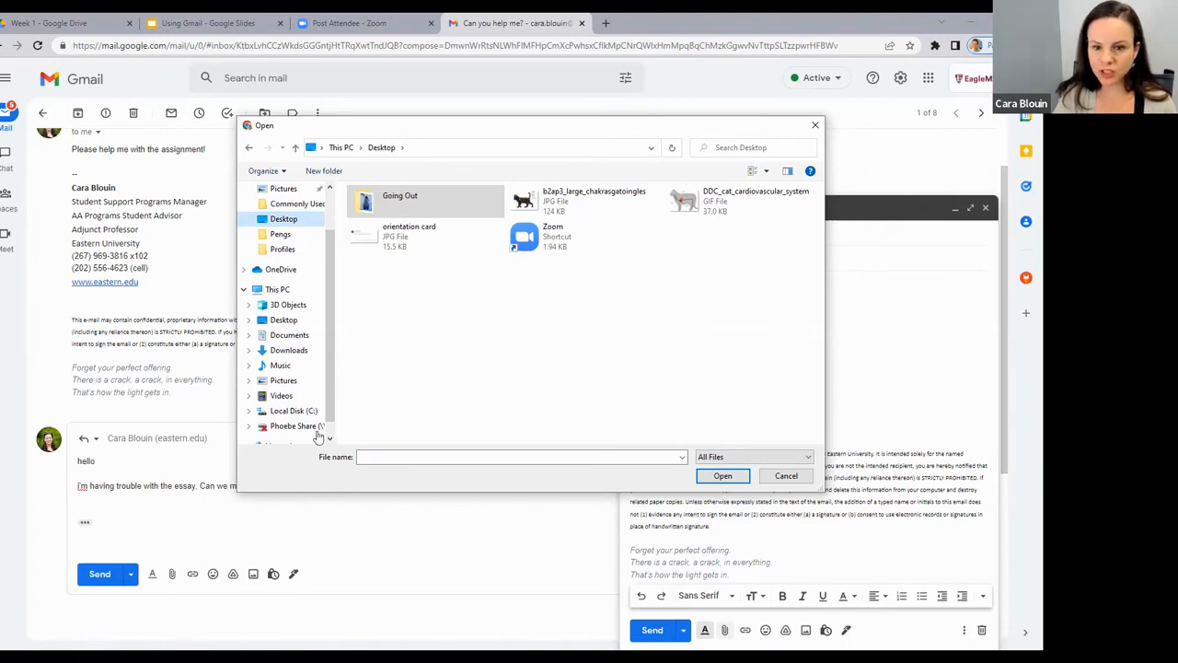
pyautogui.click(558, 201)
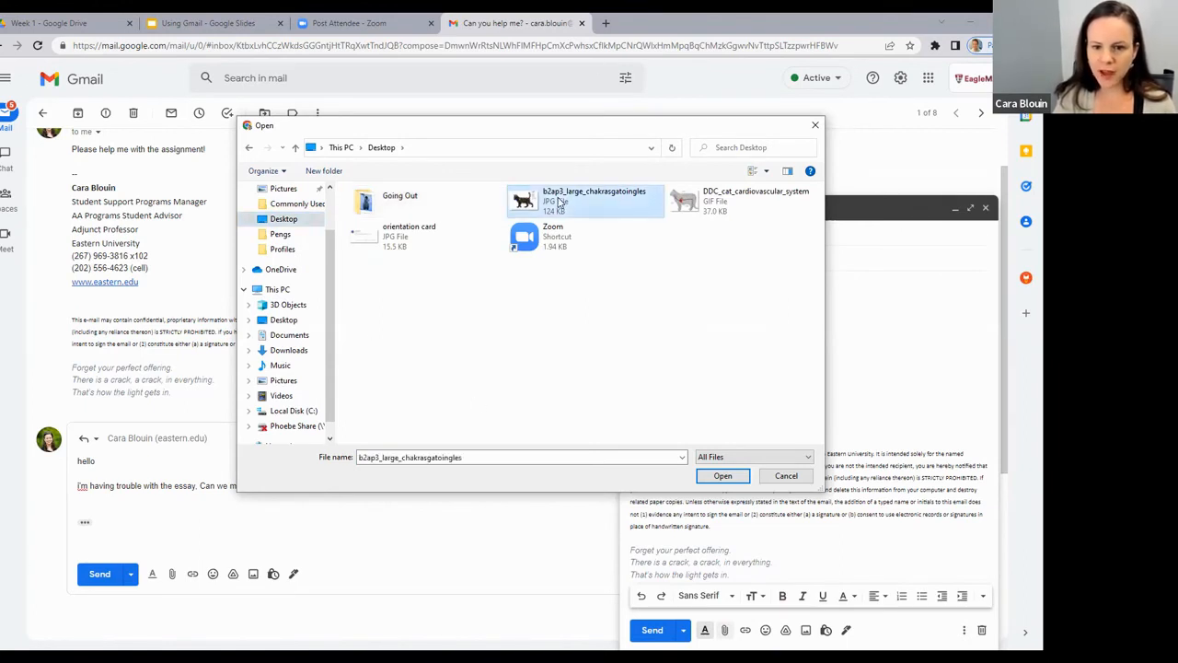
pyautogui.click(722, 476)
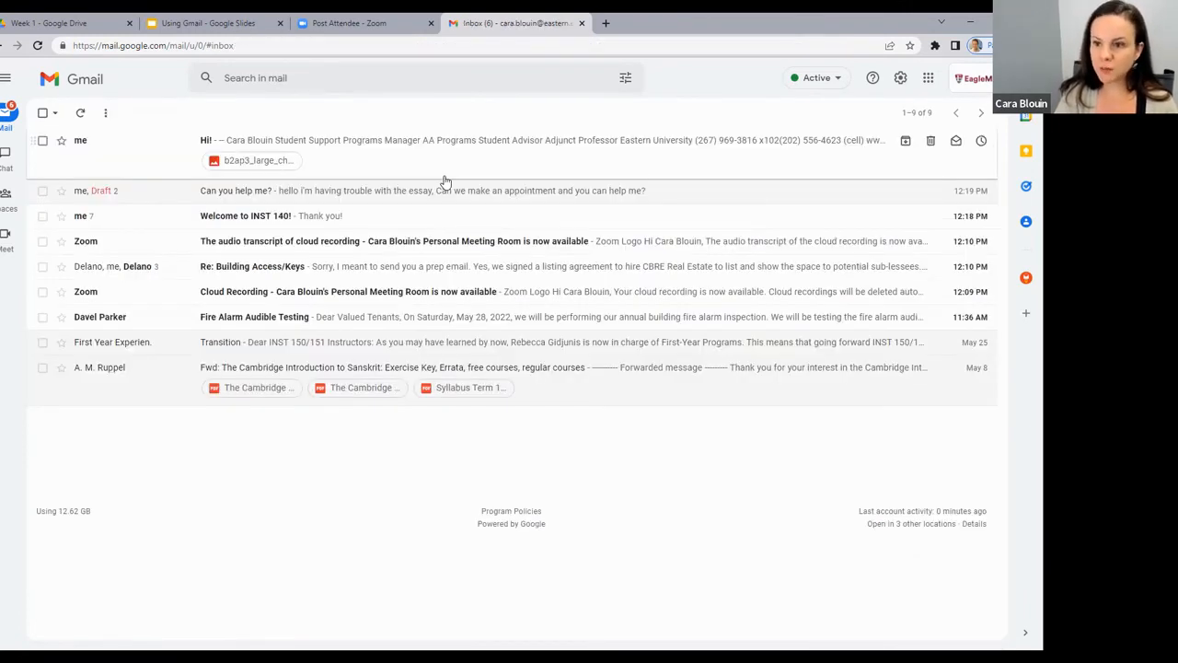
# Open the received "Hi!" message, preview its JPG attachment b2ap3_large_chakrasgatoingles at full size, and download the file.
pyautogui.click(203, 143)
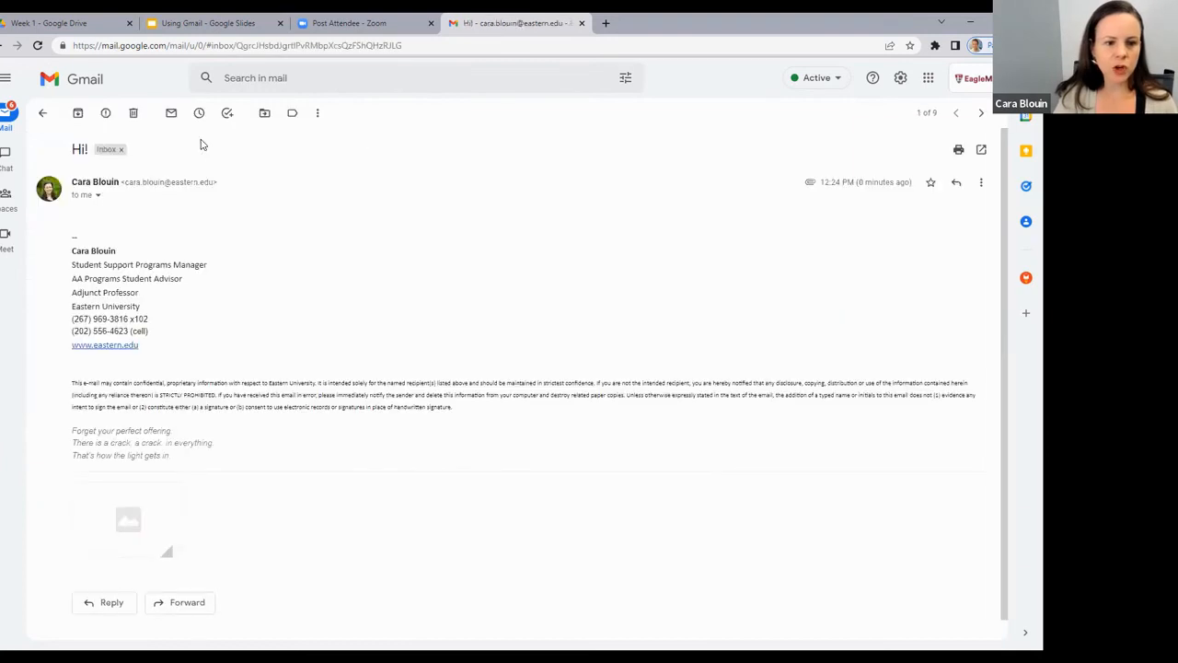
pyautogui.scroll(-1, 263, 237)
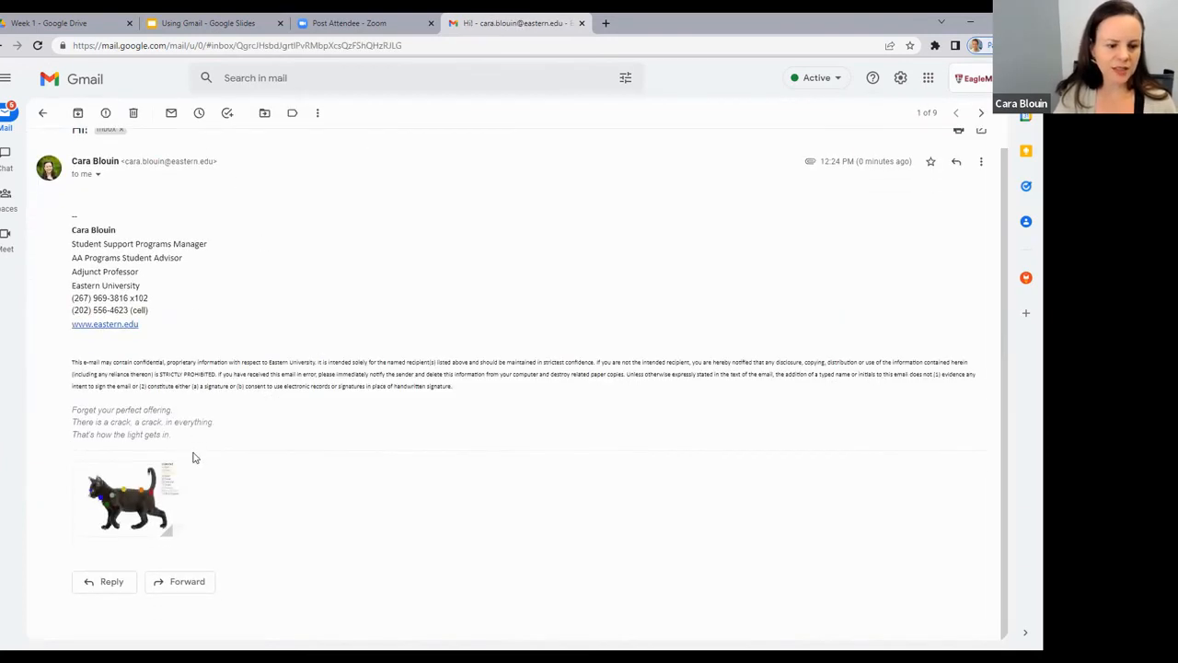
pyautogui.moveTo(157, 484)
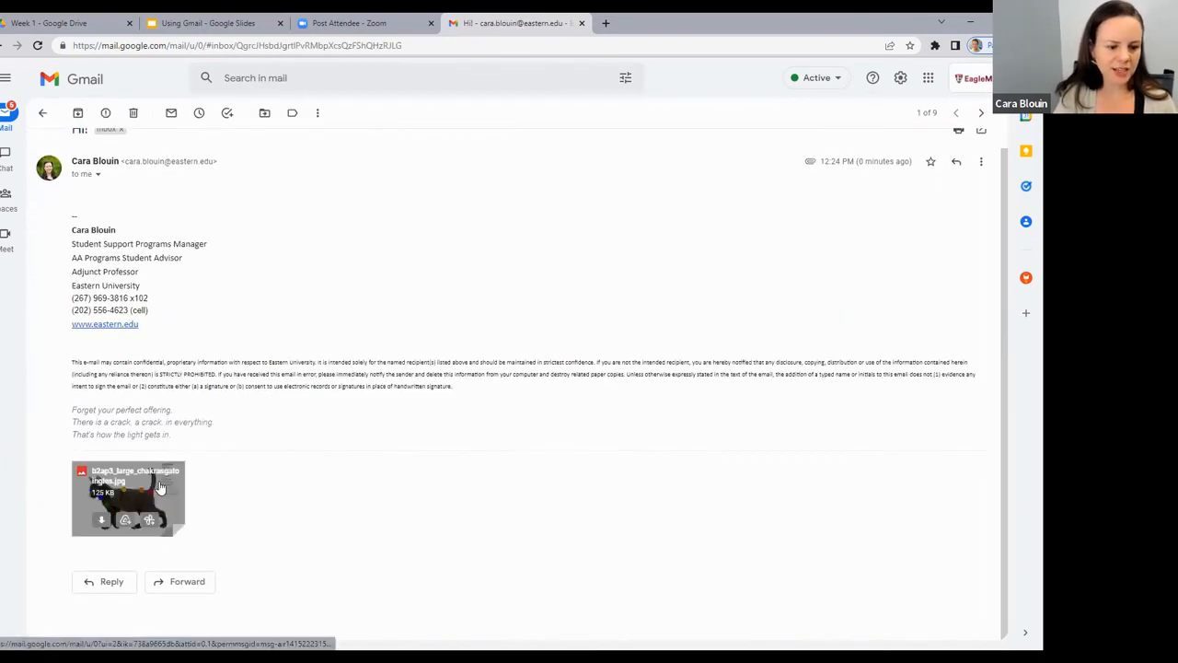
pyautogui.click(110, 492)
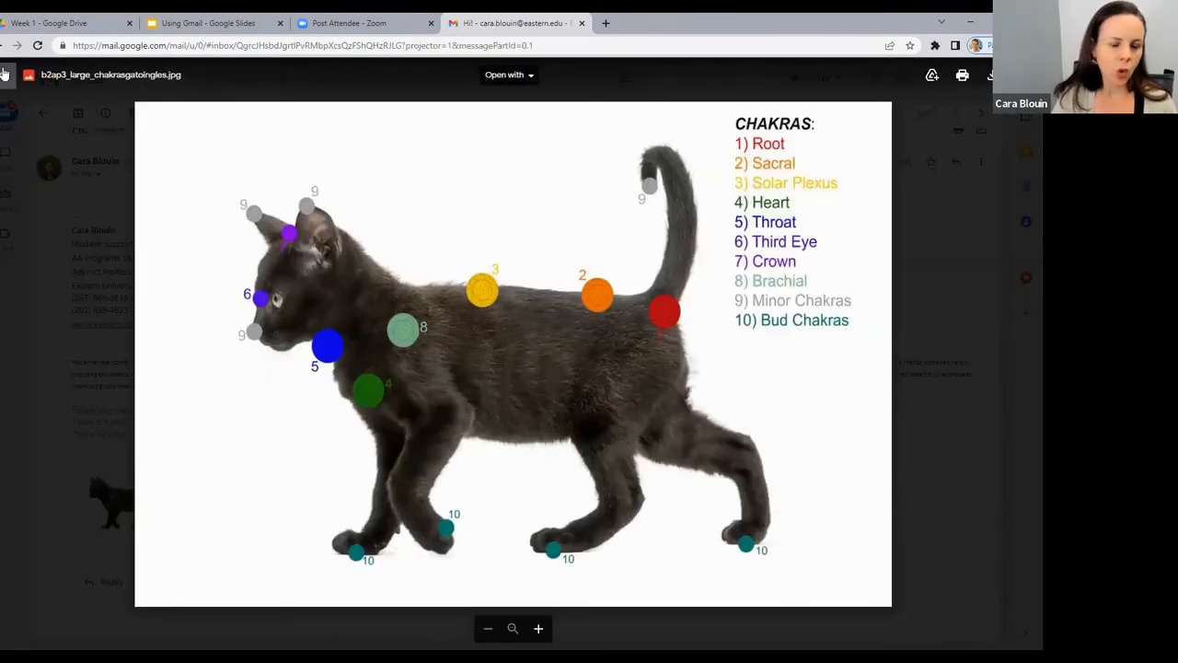
pyautogui.click(5, 74)
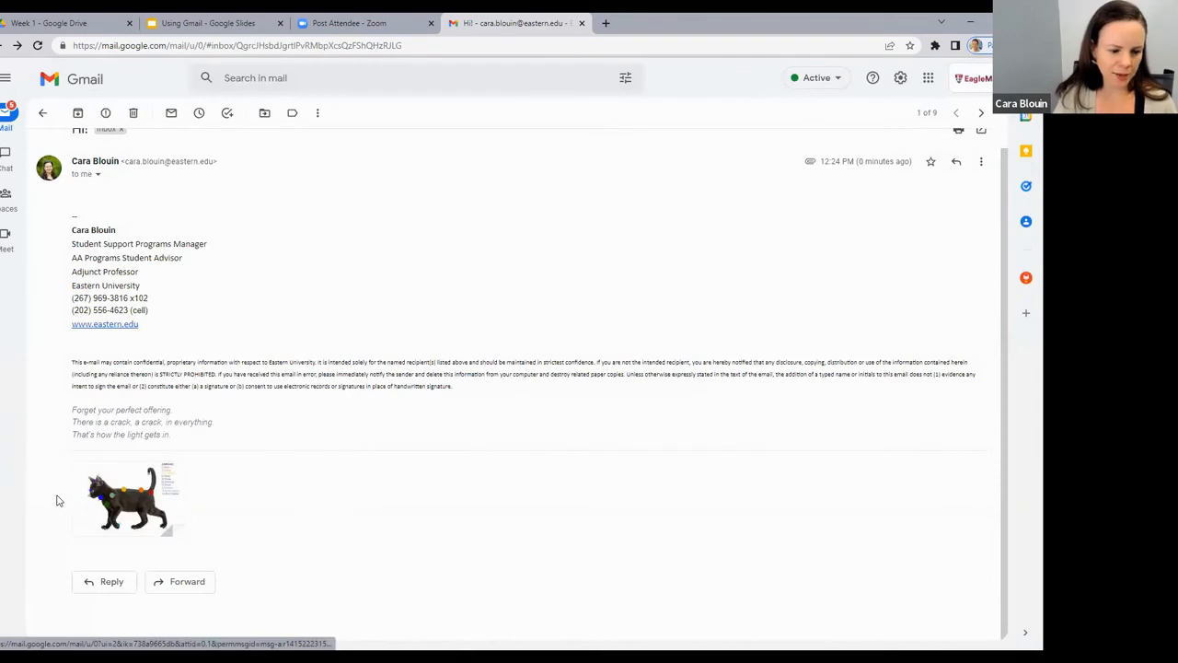
pyautogui.moveTo(100, 532)
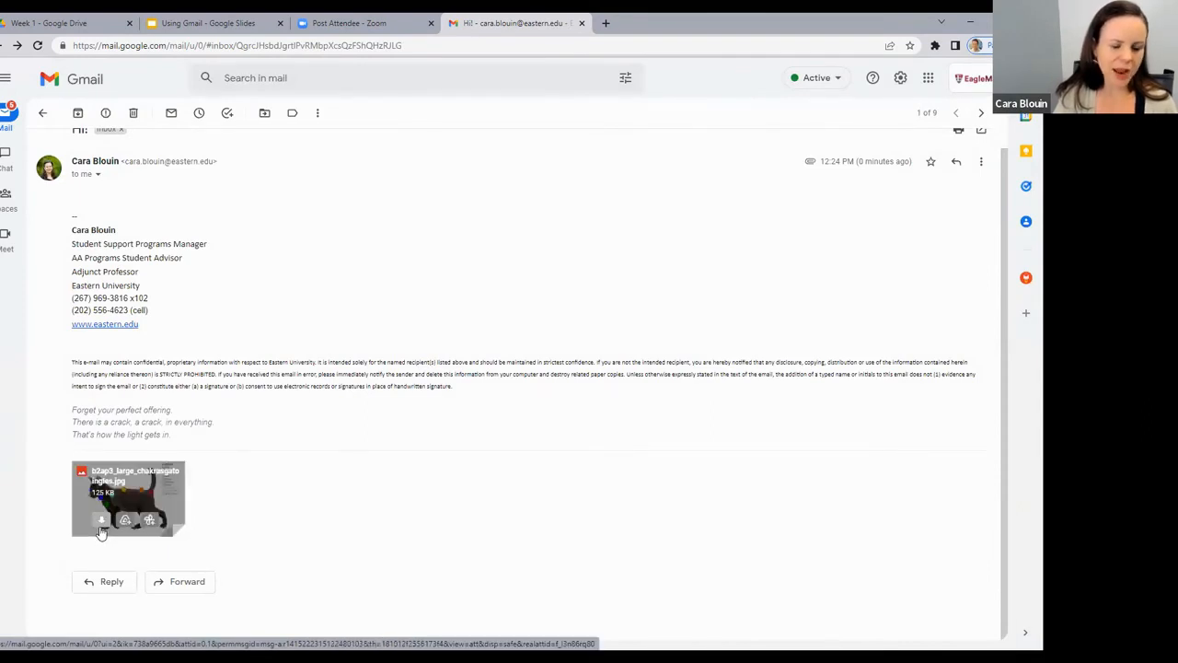
pyautogui.click(101, 522)
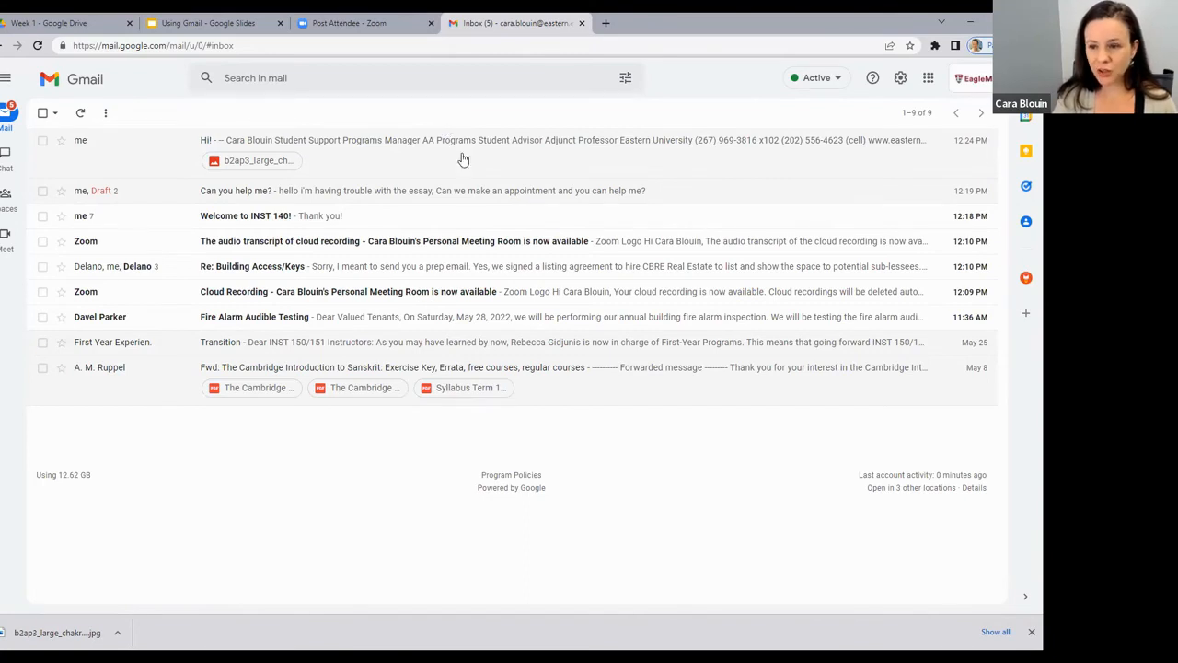
# Search the mailbox for messages containing the word "document".
pyautogui.click(274, 78)
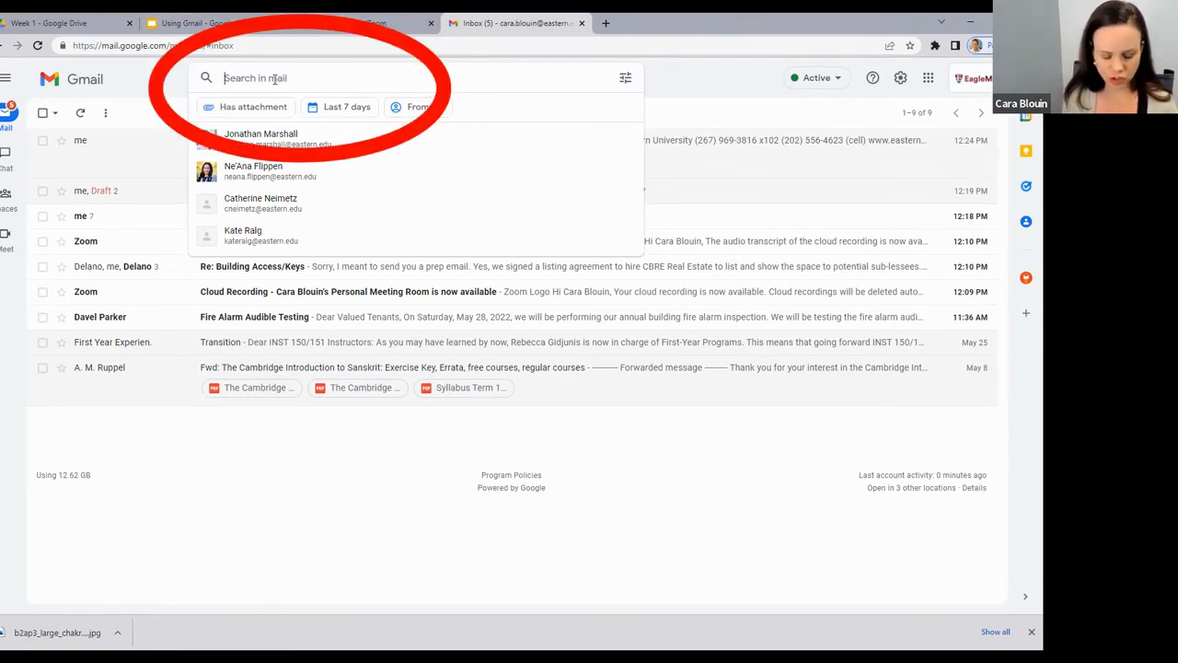
pyautogui.write('document')
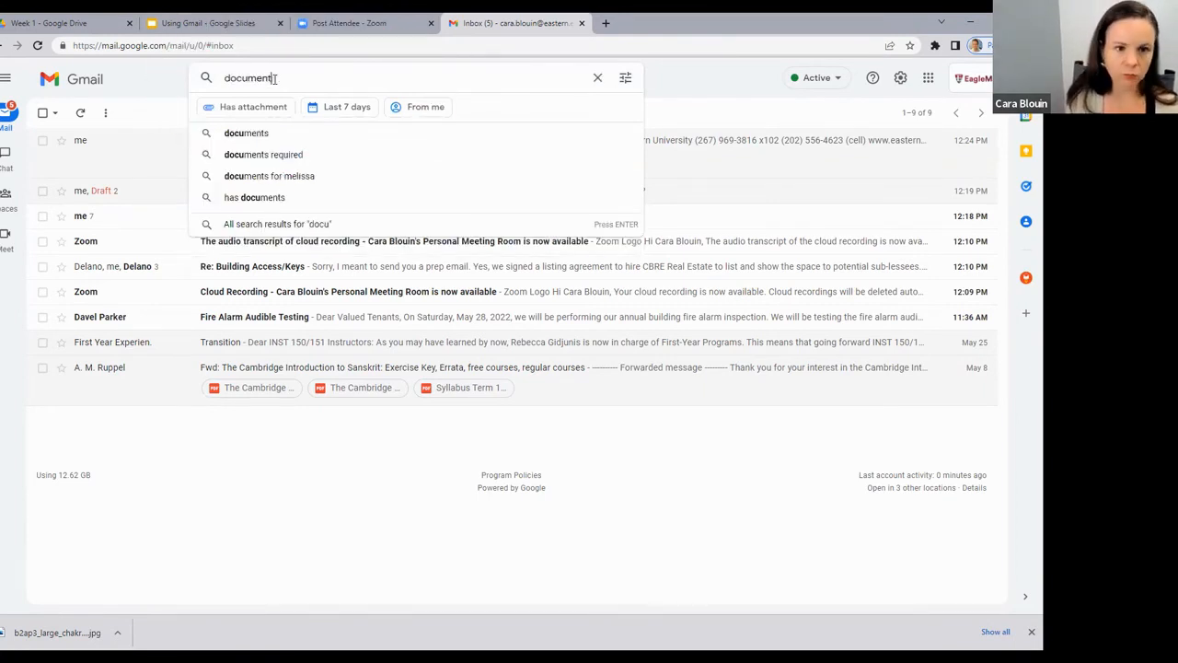
pyautogui.press('Return')
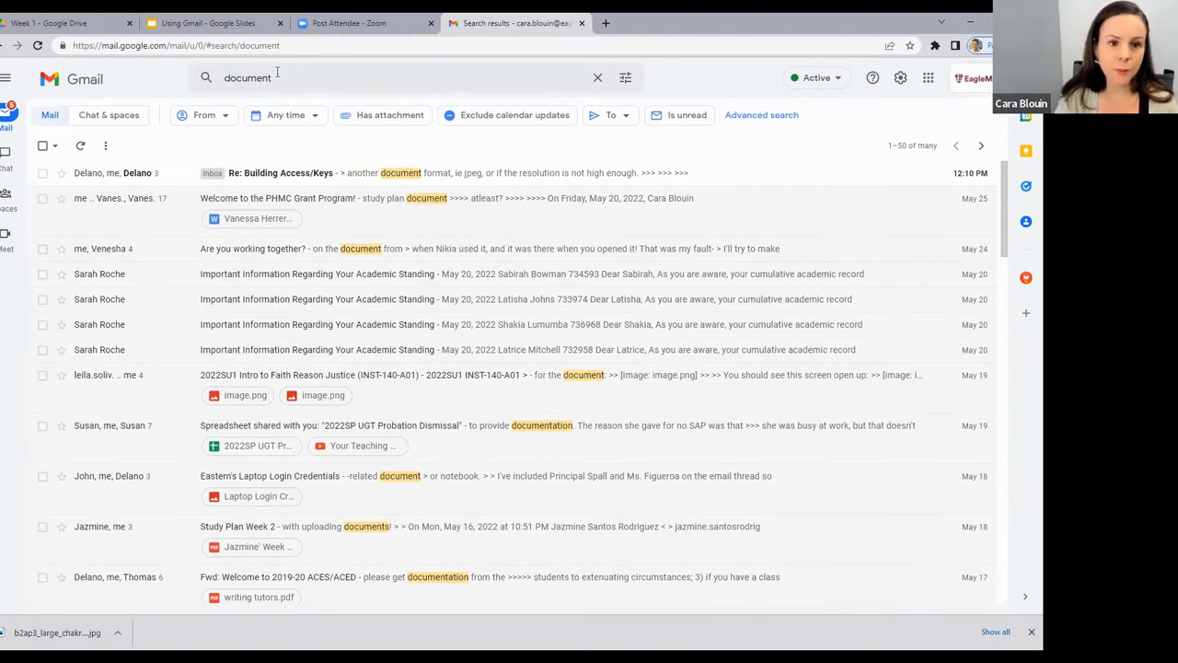
# Search the mail for the colleague's first name, choose the suggested eastern.edu contact, and limit the results to messages with attachments.
pyautogui.click(272, 78)
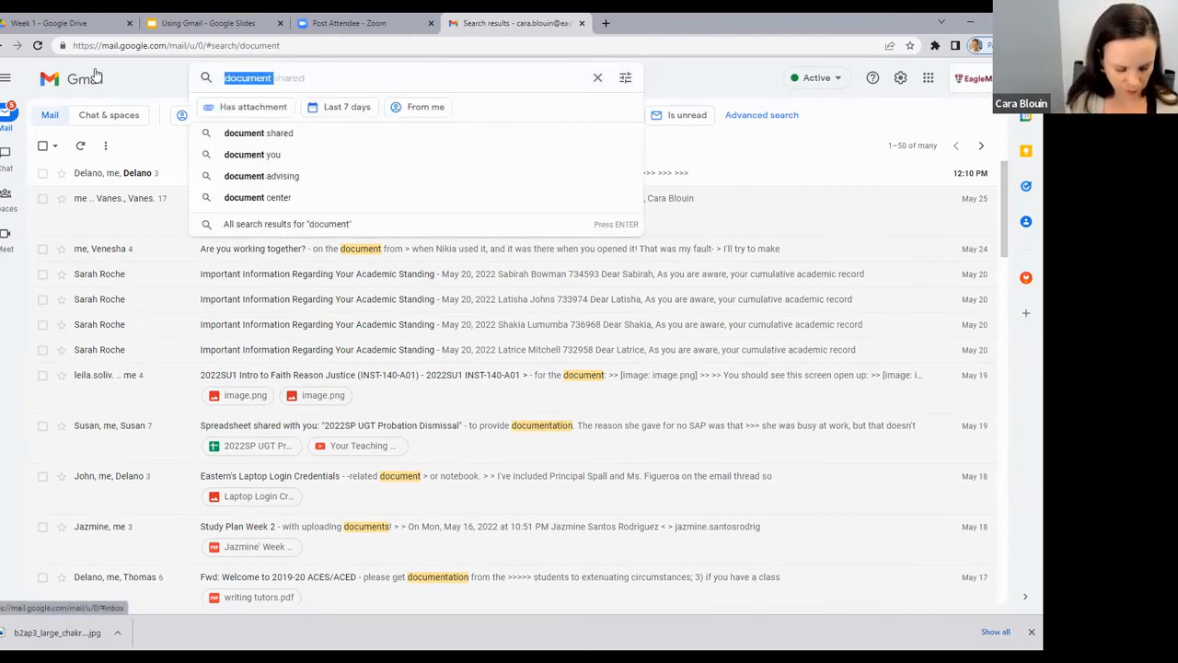
pyautogui.write('delano')
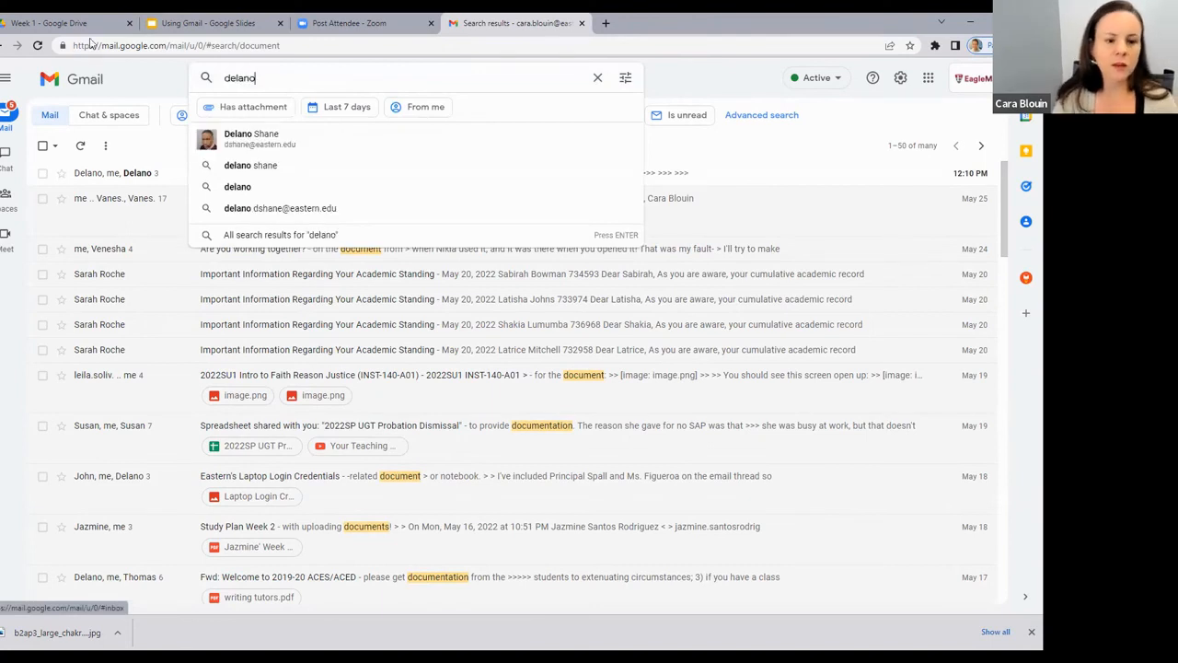
pyautogui.click(257, 140)
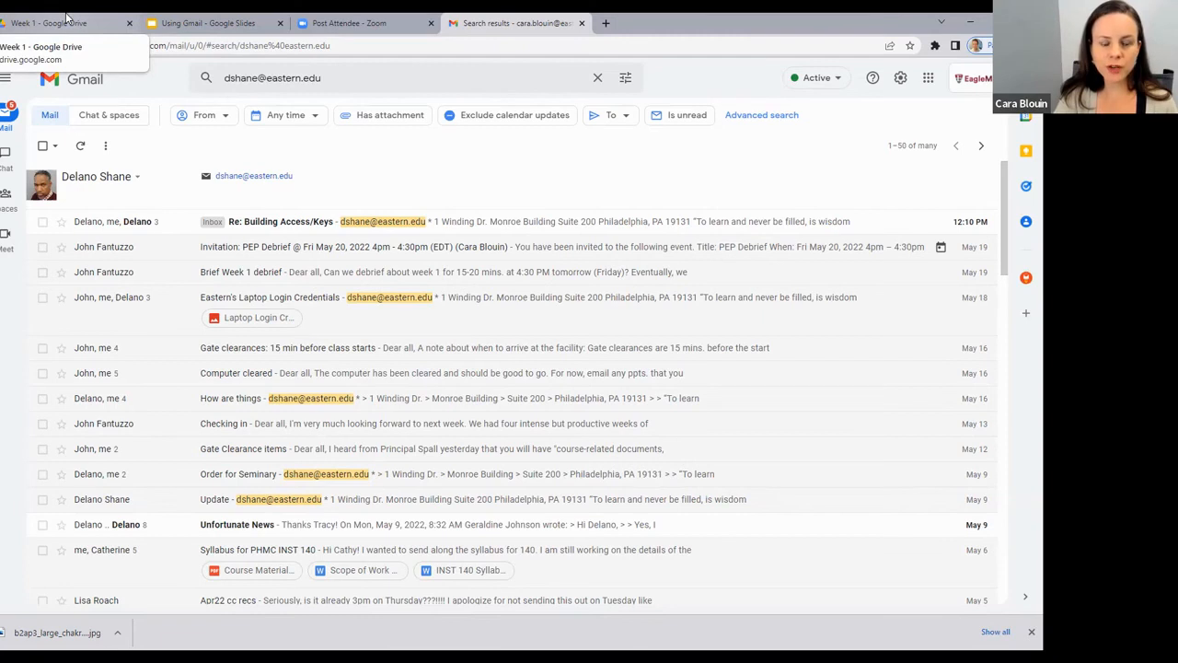
pyautogui.click(380, 117)
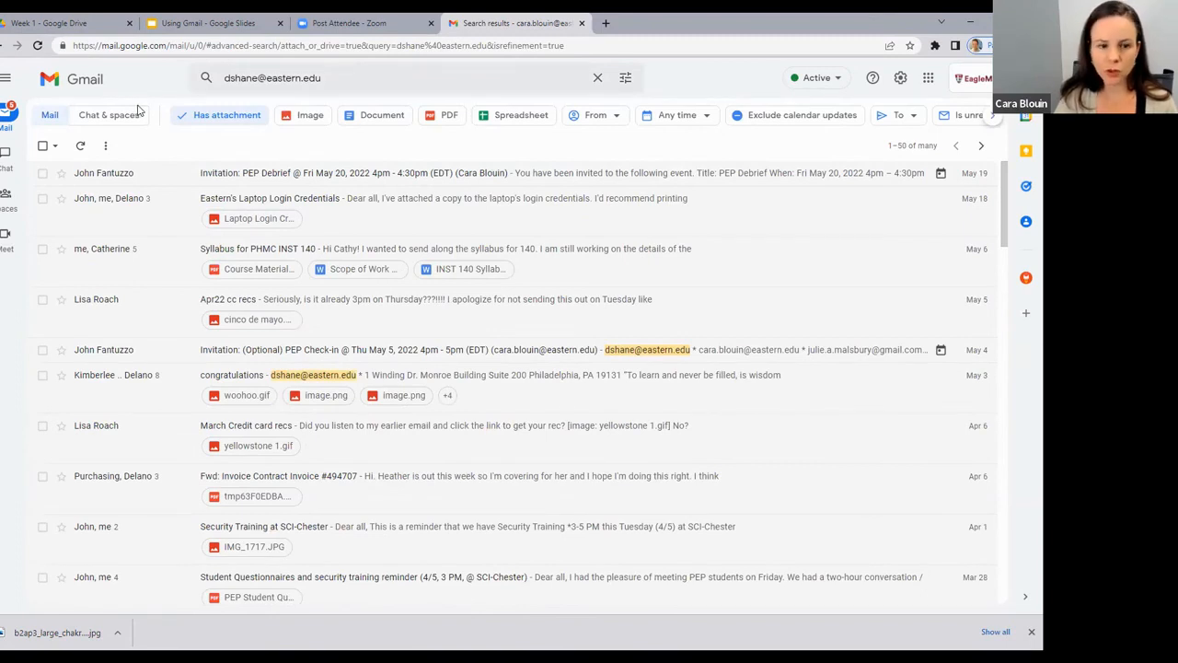
# Narrow the results to a suggested sender and to messages older than a week, and clear the whole search to return to the inbox.
pyautogui.click(592, 120)
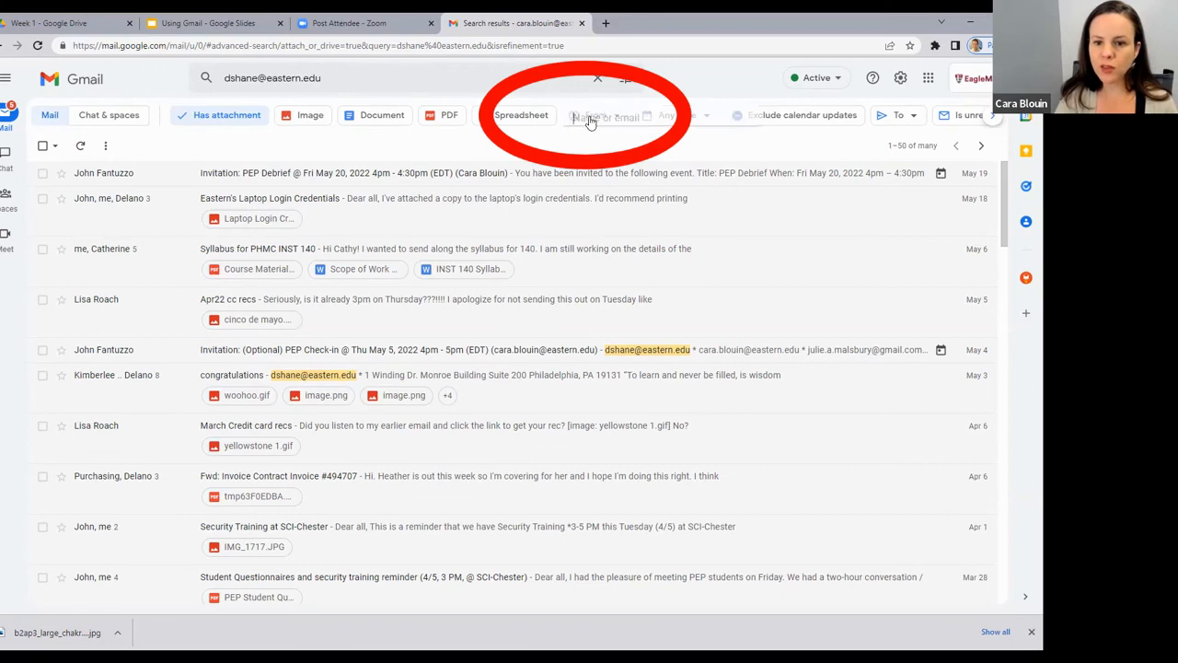
pyautogui.click(644, 269)
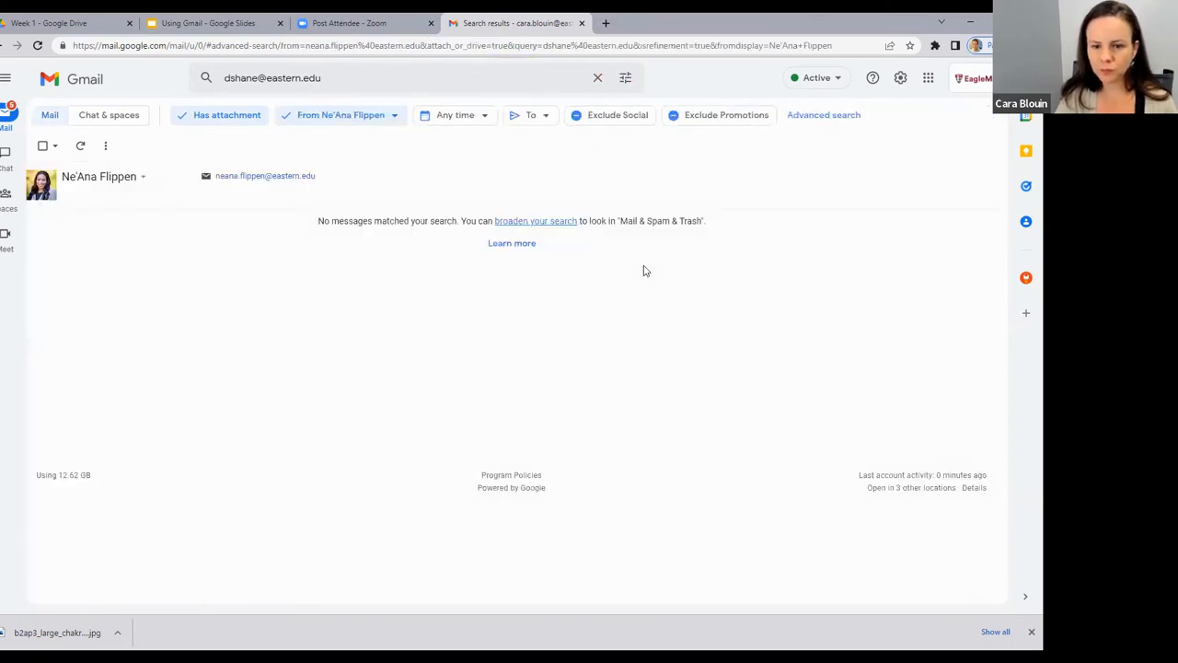
pyautogui.click(469, 119)
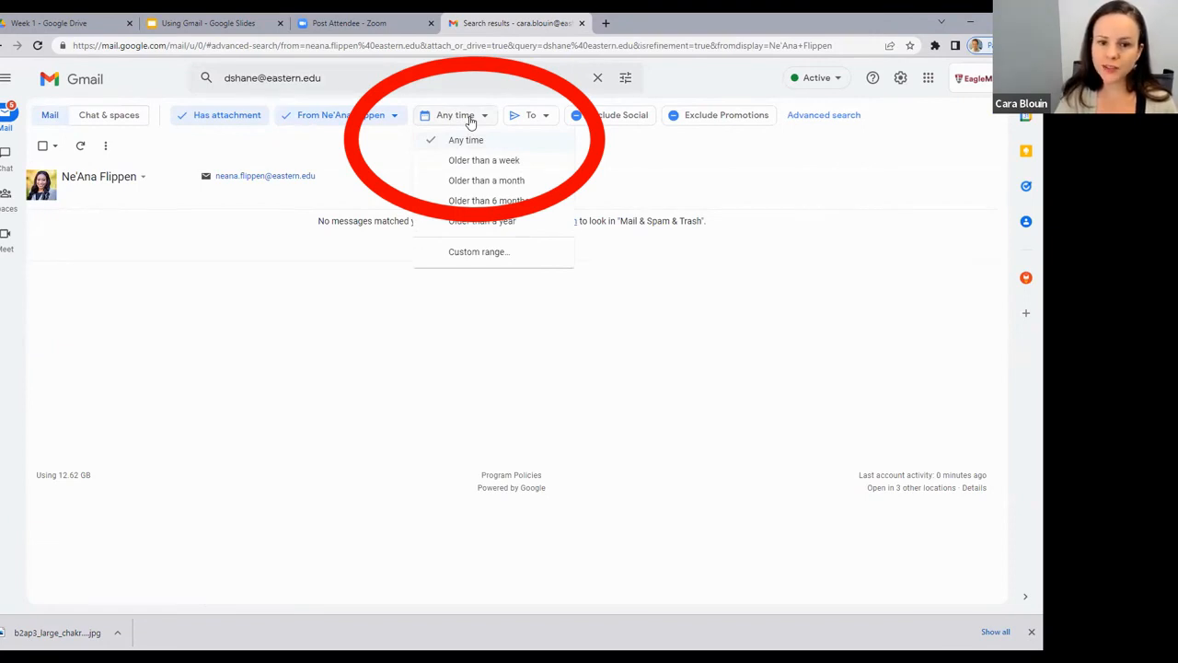
pyautogui.click(483, 160)
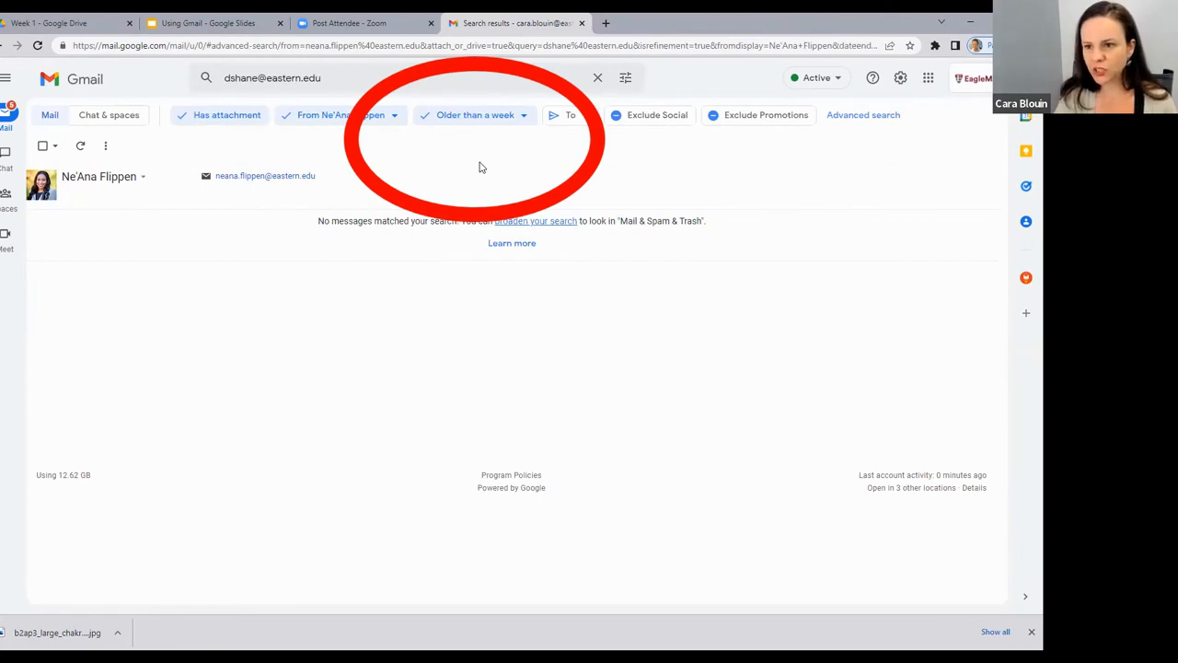
pyautogui.click(597, 78)
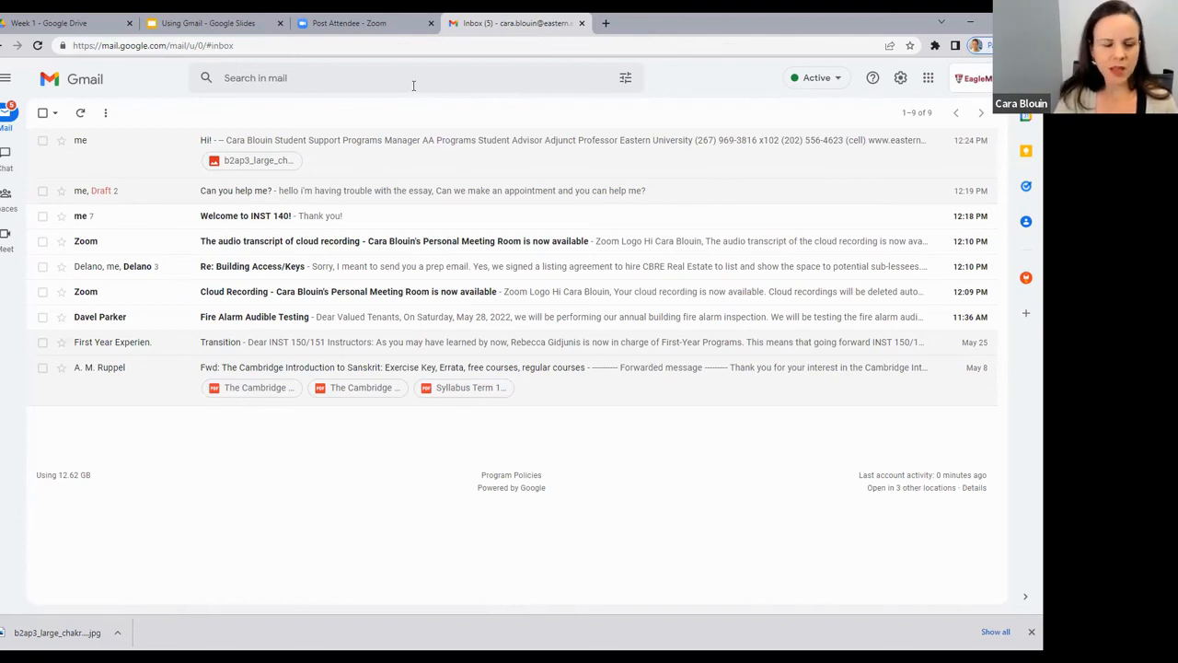
# Archive the "Hi!" conversation from the inbox list.
pyautogui.moveTo(50, 168)
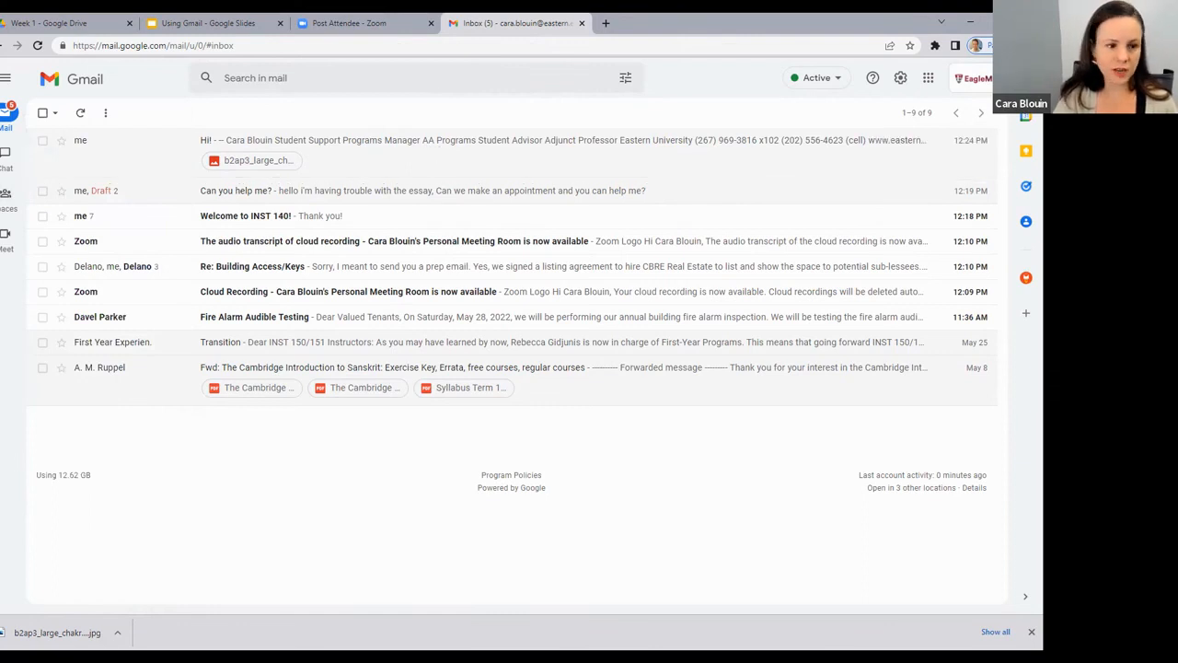
pyautogui.click(42, 141)
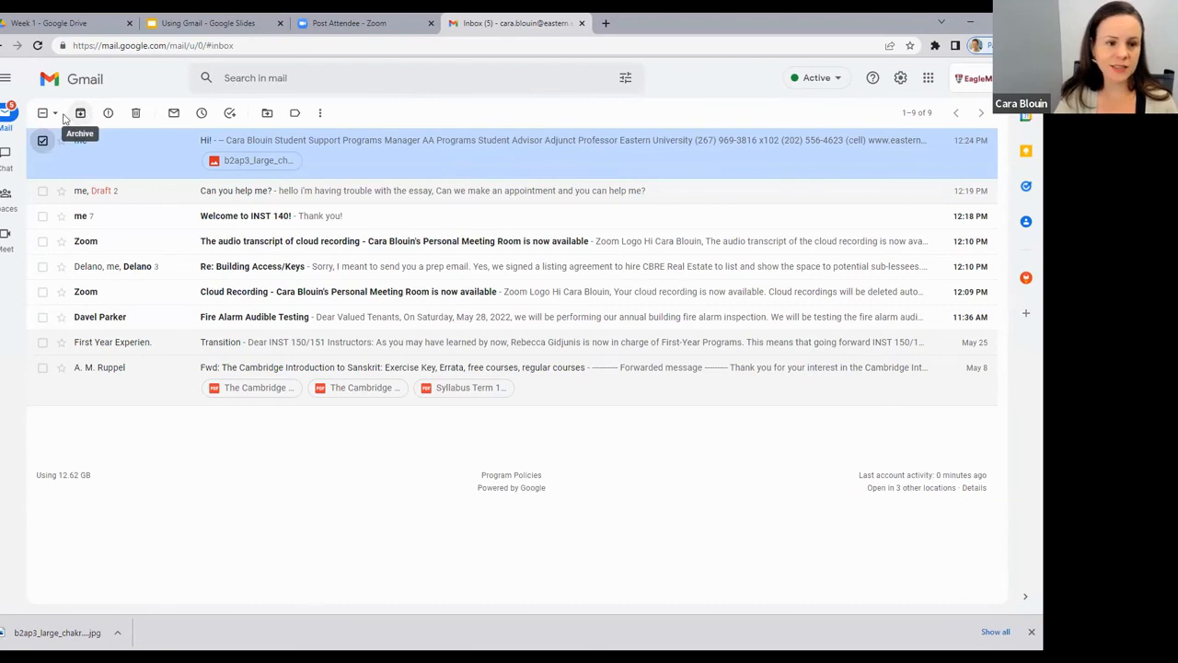
pyautogui.click(80, 115)
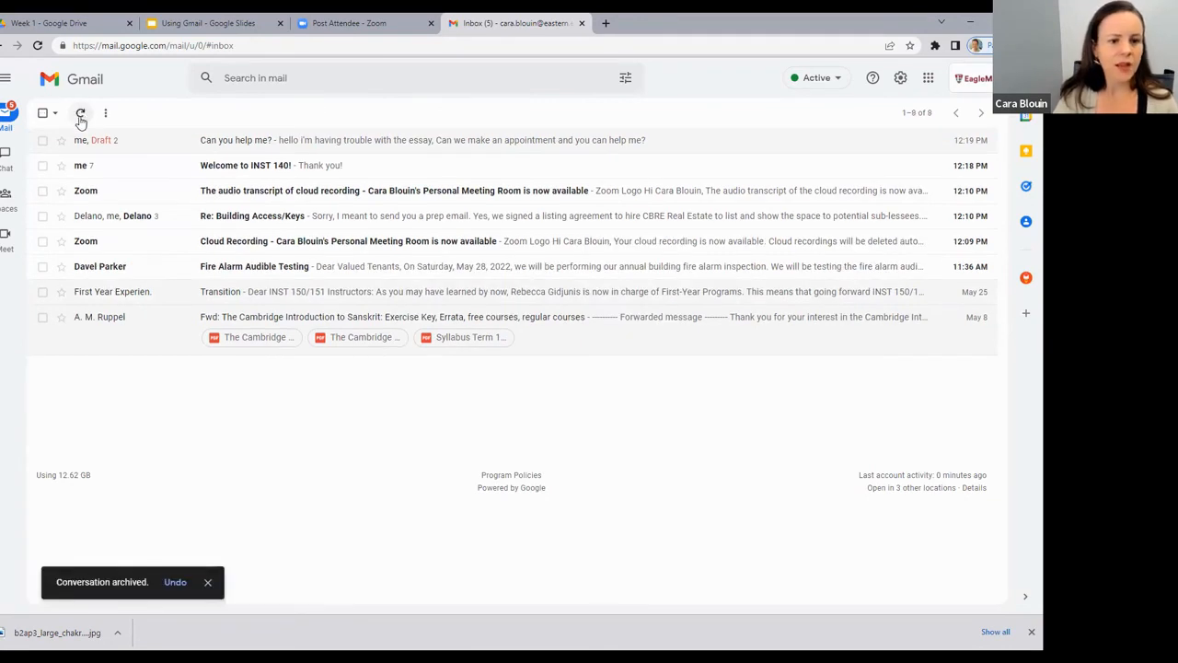
# Delete the "Can you help me?" conversation and star the "Welcome to INST 140!" conversation.
pyautogui.click(43, 140)
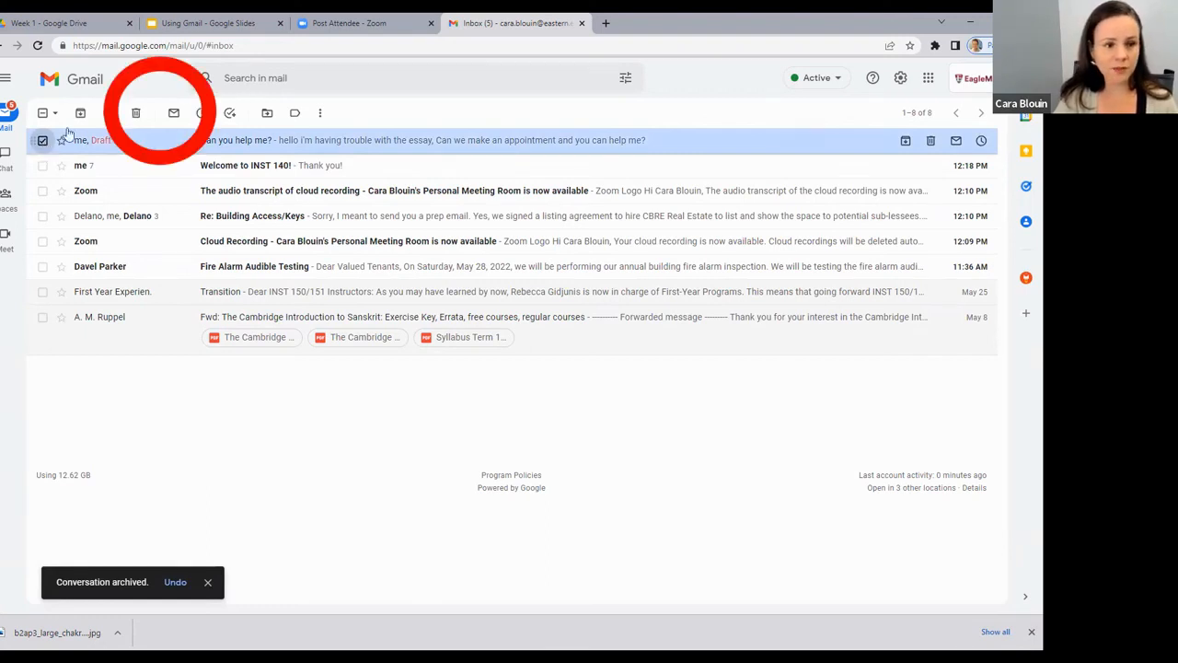
pyautogui.click(136, 113)
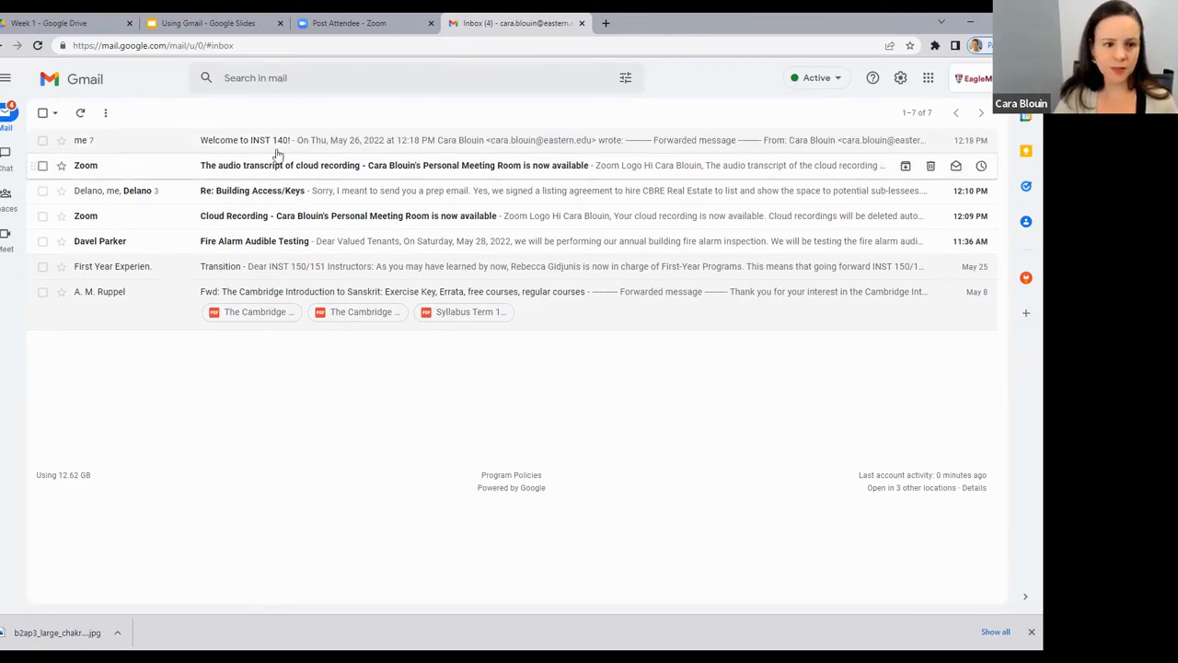
pyautogui.click(60, 140)
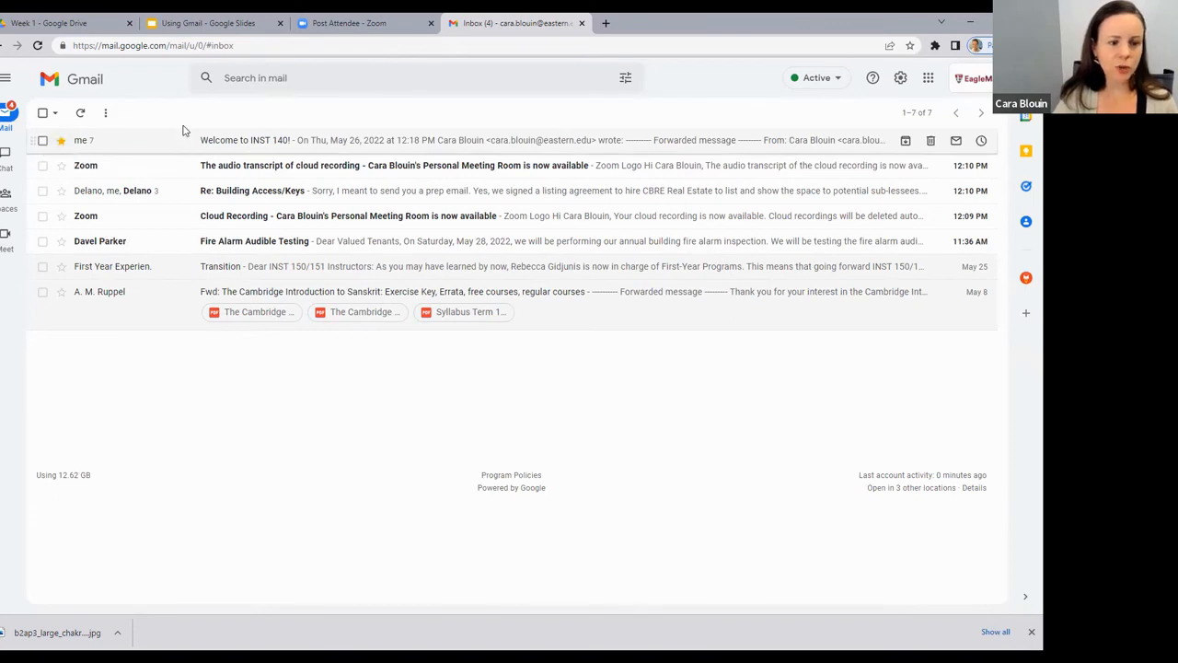